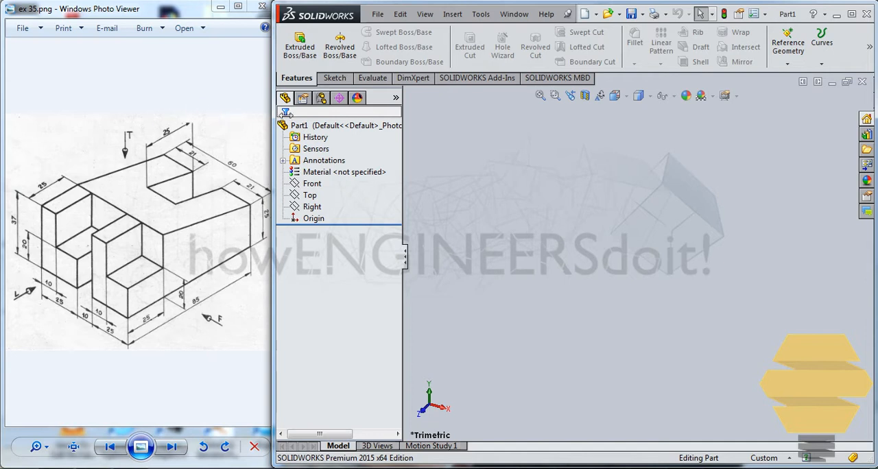
Step: Start a new sketch on the Right plane
left_click(338, 78)
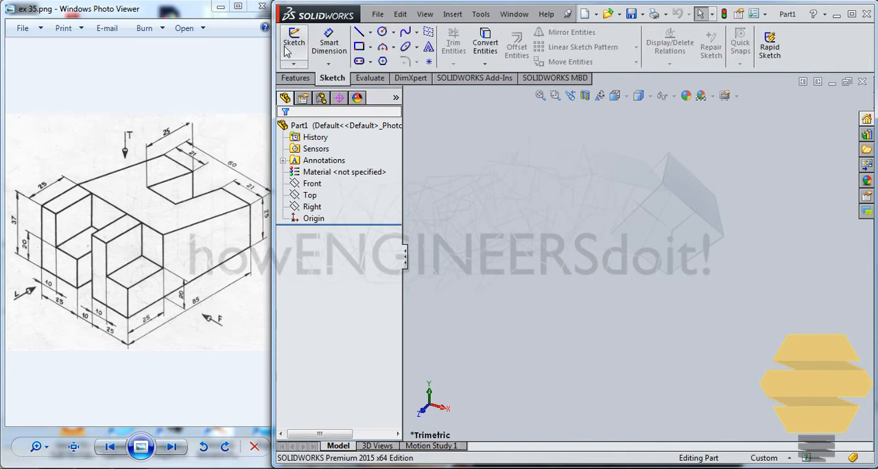
left_click(288, 48)
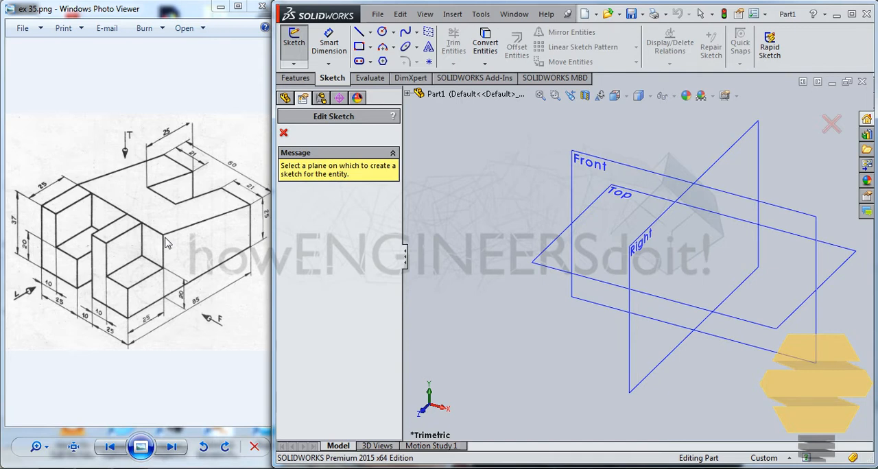
left_click(629, 348)
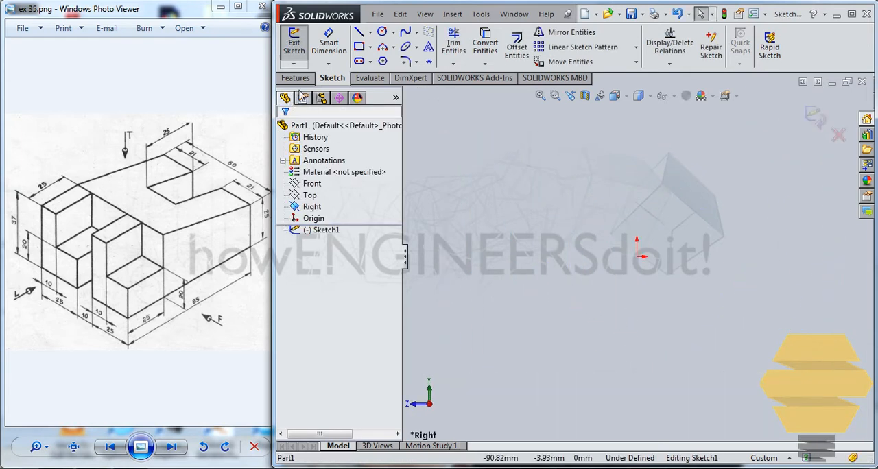
Step: Sketch the side profile from the origin, about 85 mm long and 40 mm high, with a flat top, sloping edge, short right edge and base
left_click(358, 32)
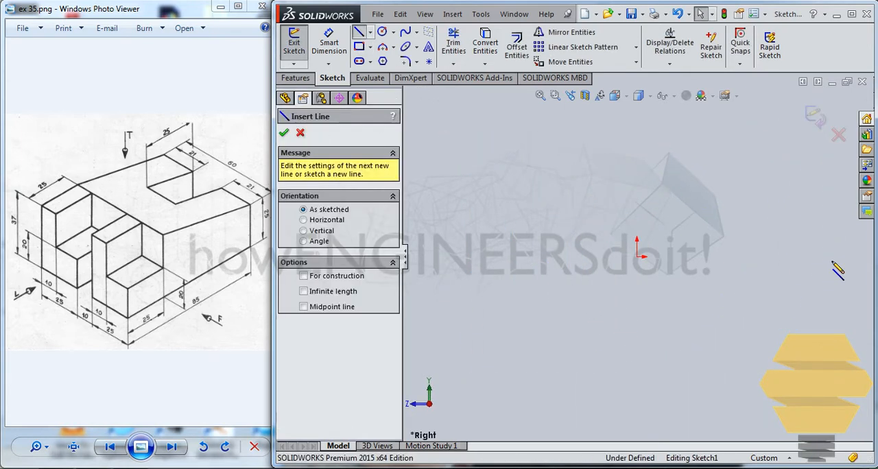
left_click(638, 256)
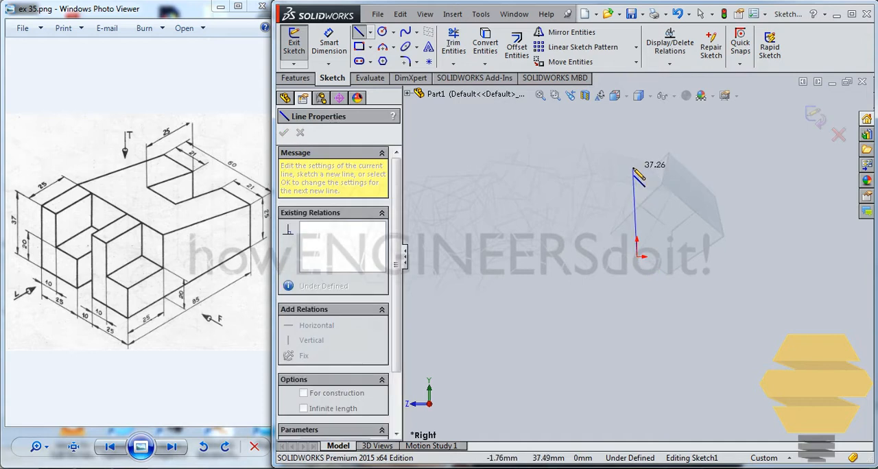
left_click(638, 161)
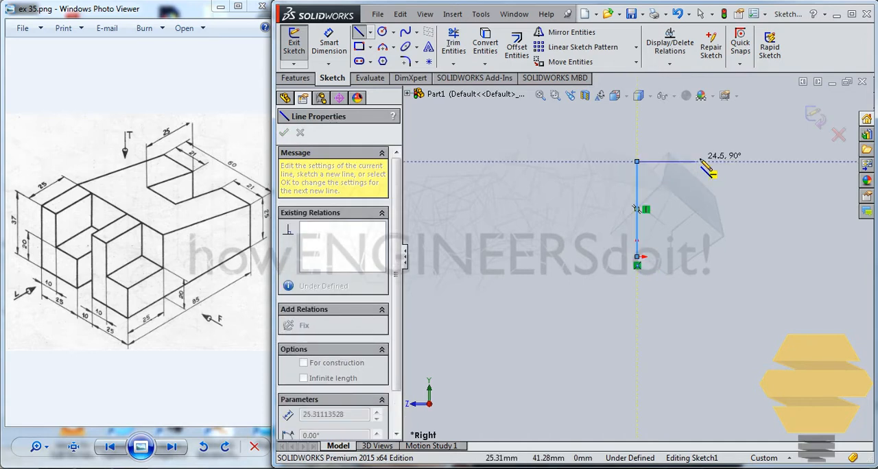
left_click(724, 161)
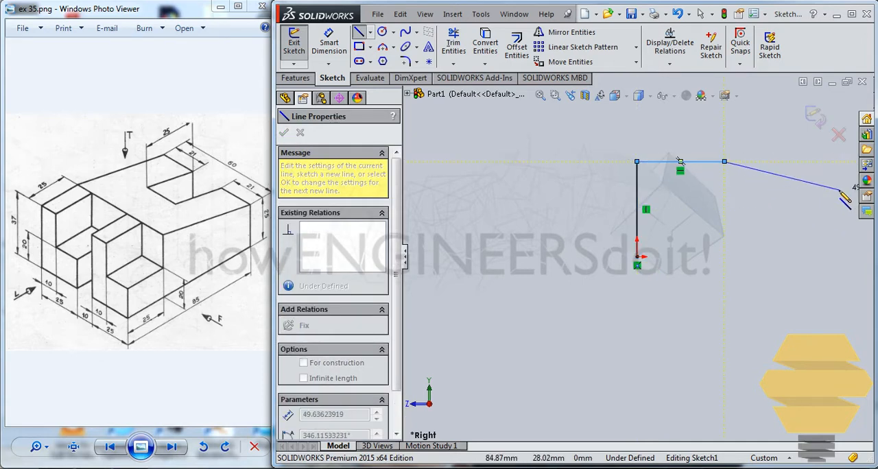
left_click(838, 190)
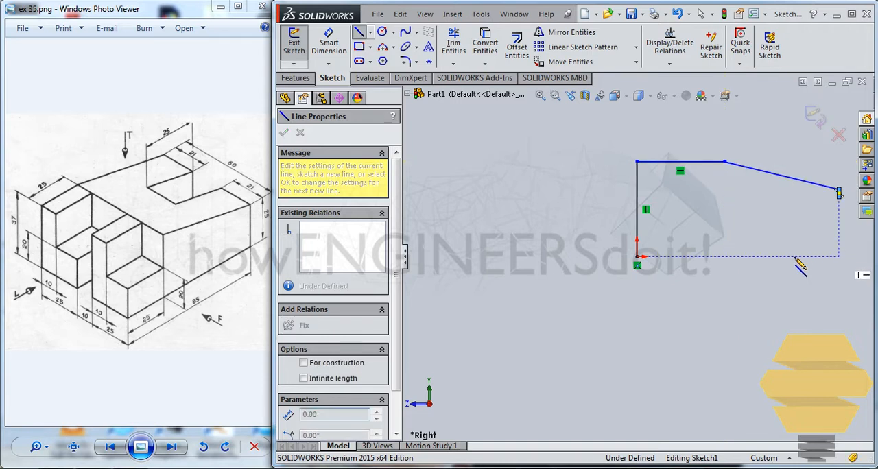
left_click(637, 256)
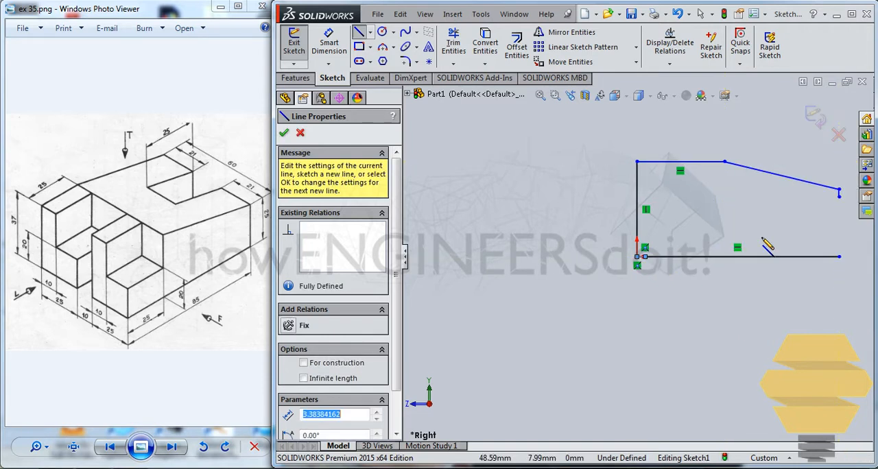
left_click(840, 257)
key("Escape")
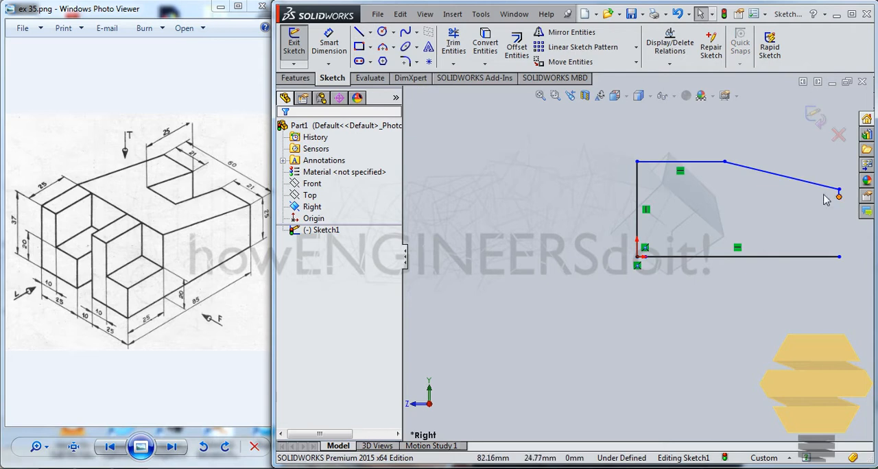
Step: Extend the short right-hand vertical line down to the end of the base line with Extend Entities
scroll(825, 199, "down", 3)
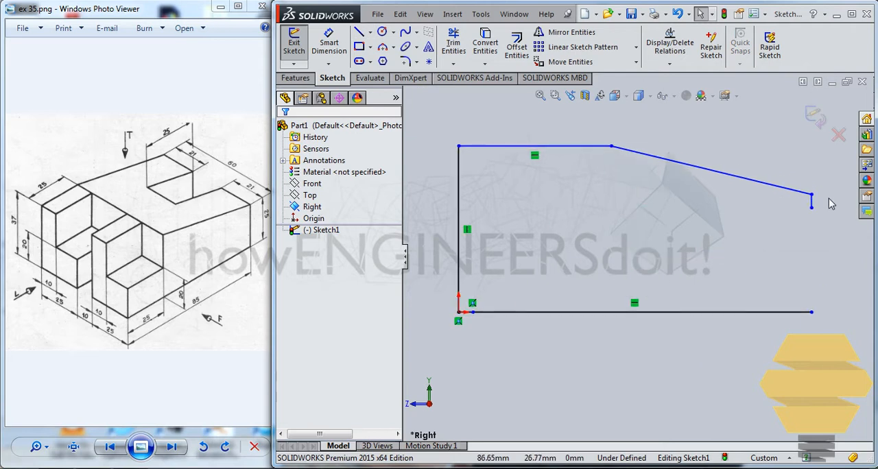
left_click(454, 63)
left_click(470, 74)
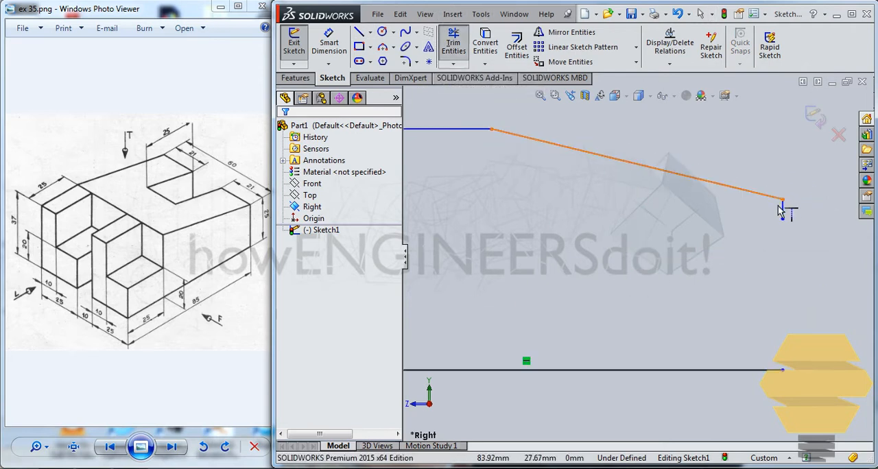
left_click(782, 215)
scroll(592, 247, "down", 1)
scroll(586, 247, "up", 2)
scroll(577, 244, "down", 2)
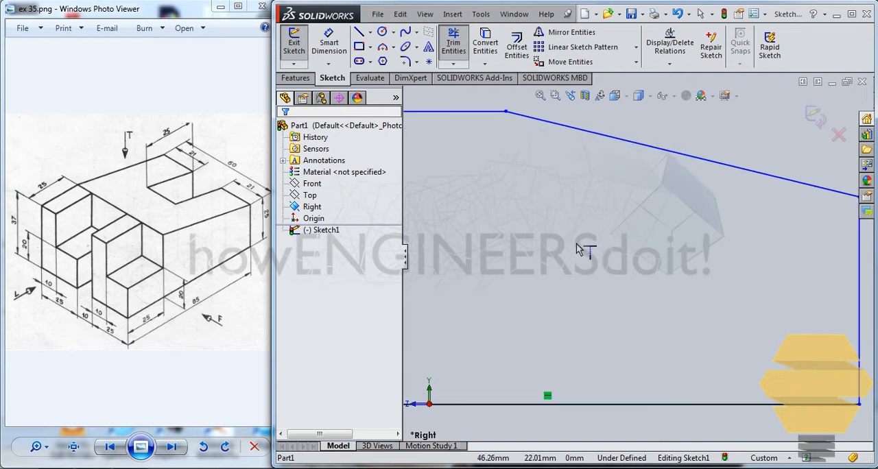
scroll(577, 247, "up", 5)
key("Escape")
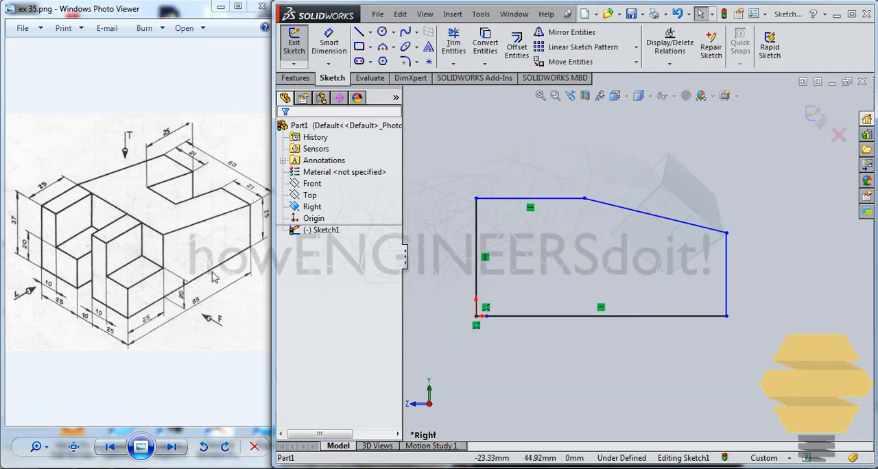
Step: Dimension the profile's base line to 85 mm and its right edge to 25 mm
left_click(329, 43)
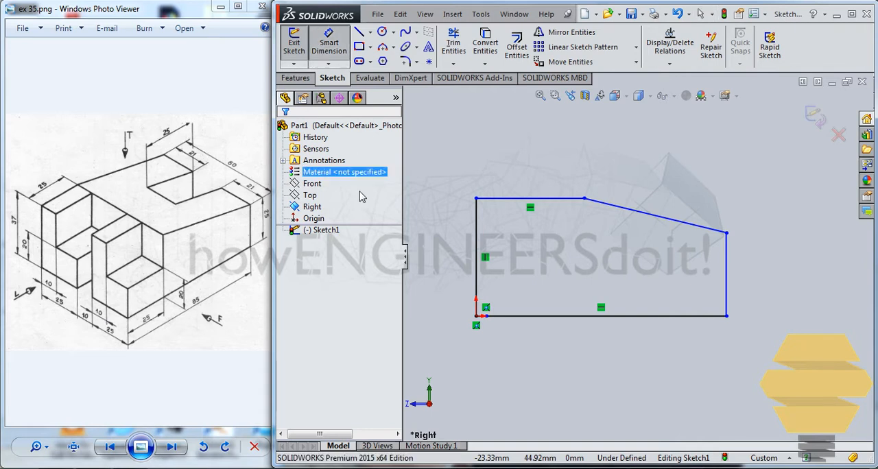
left_click(637, 316)
left_click(634, 350)
type("85")
key("Return")
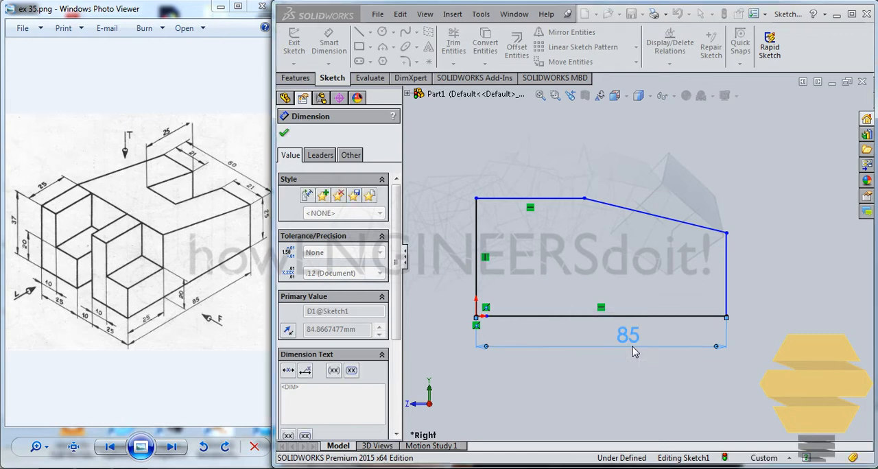
left_click(729, 267)
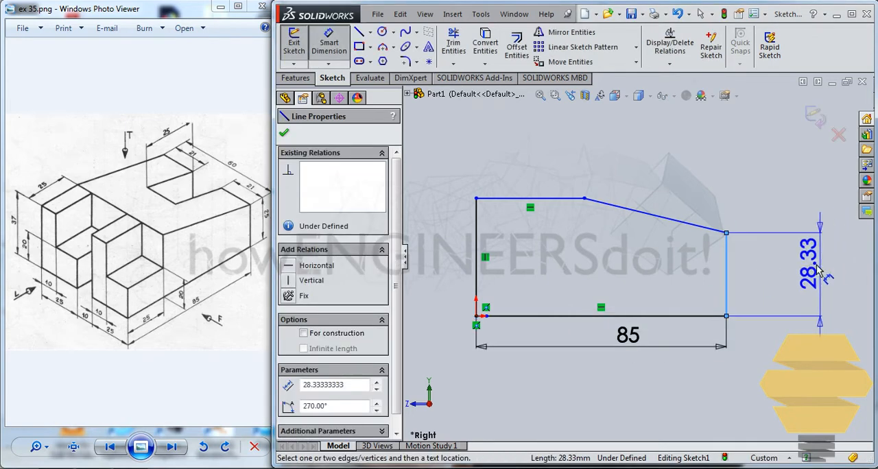
left_click(791, 273)
type("25")
key("Return")
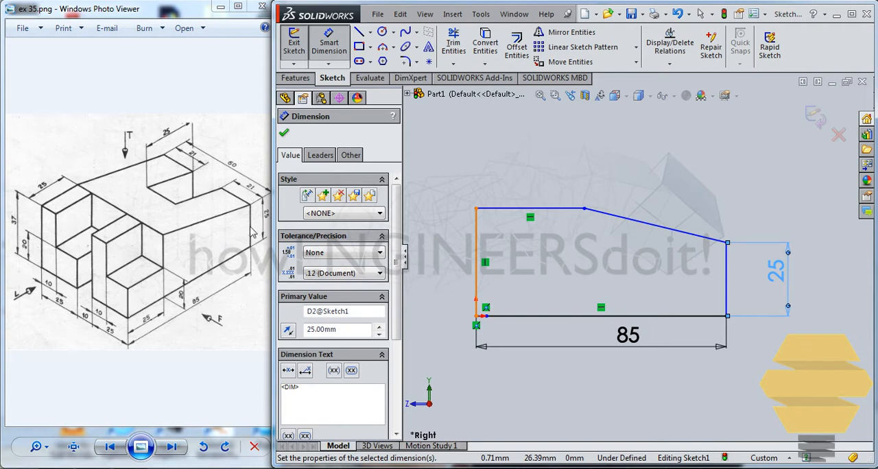
Step: Dimension the profile's left edge to 37 mm and its horizontal top edge to 25 mm
left_click(476, 259)
left_click(450, 252)
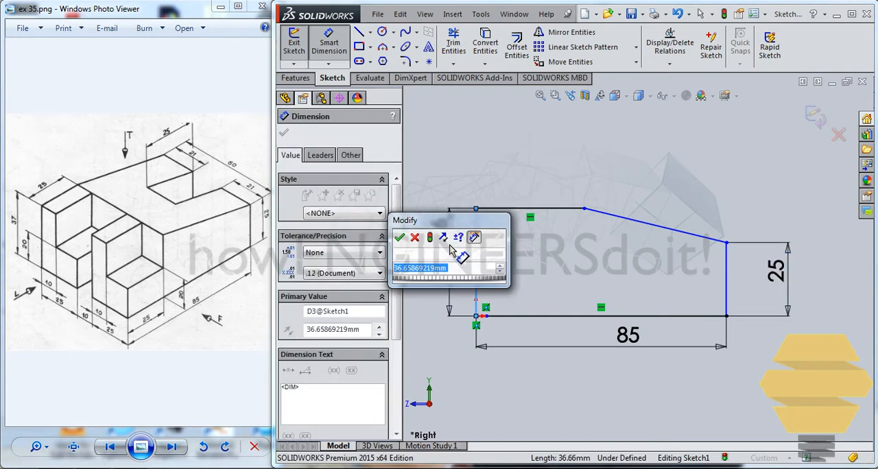
type("37")
key("Return")
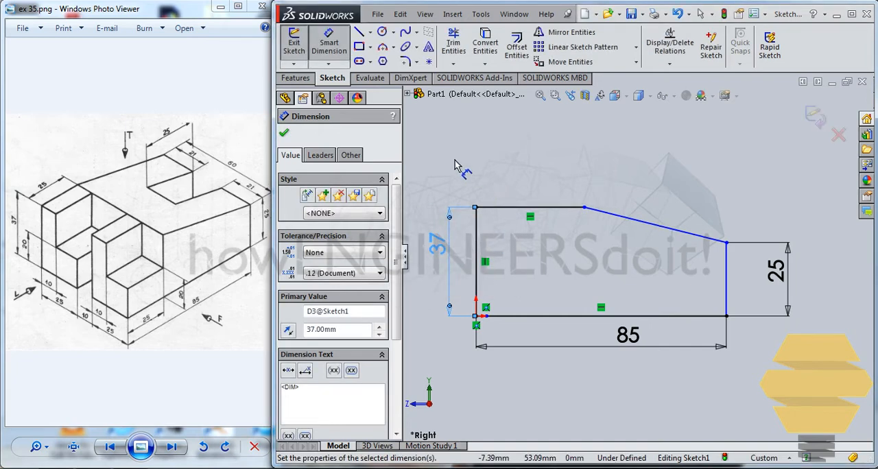
left_click(559, 207)
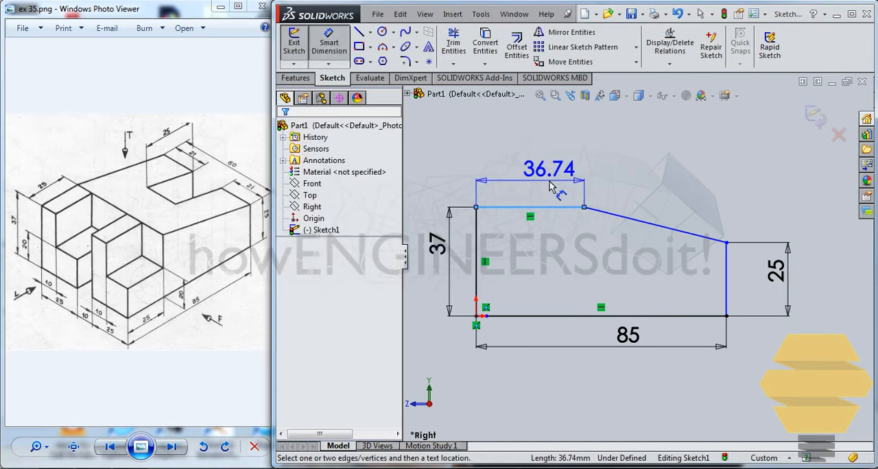
left_click(551, 186)
type("25")
key("Return")
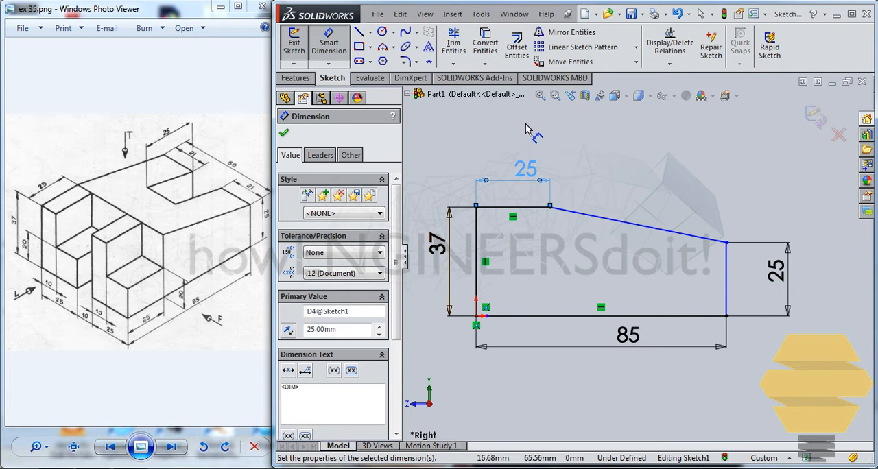
left_click(616, 135)
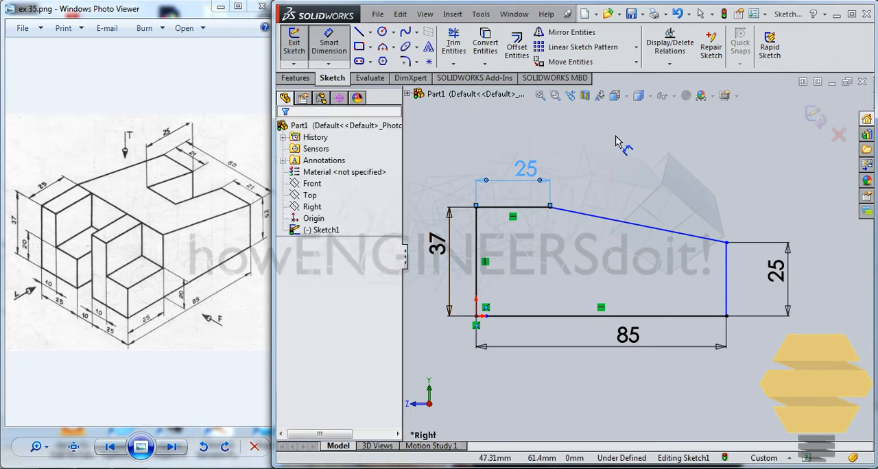
key("Escape")
Step: Test both endpoints of the sloping line for remaining freedom by trying to move them
left_click(549, 208)
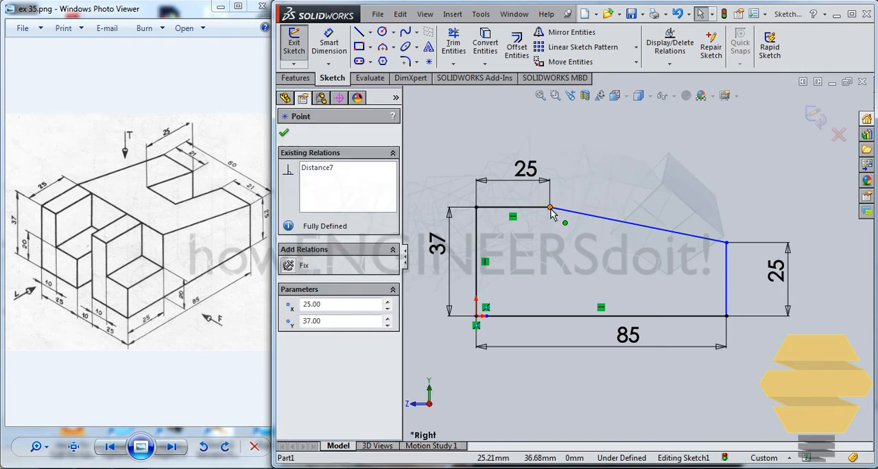
left_click_drag(550, 209, 632, 222)
left_click(610, 200)
left_click_drag(727, 244, 719, 257)
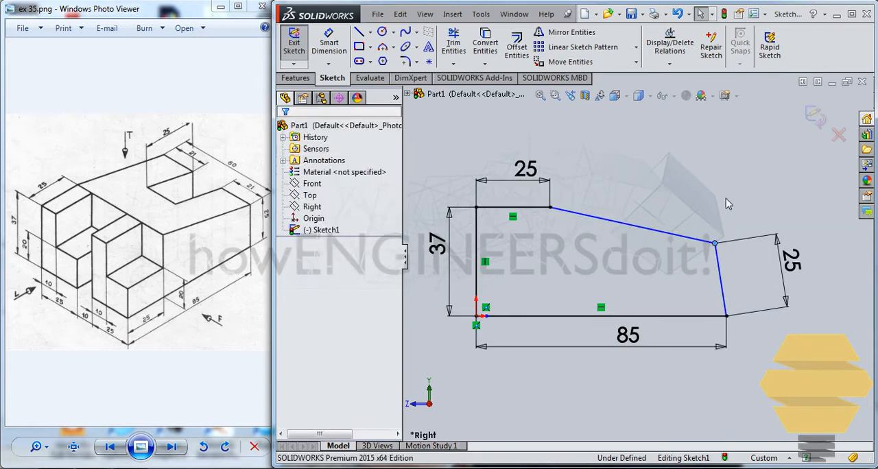
Step: Add a vertical relation to the 25 mm right edge of the profile and exit the sketch
left_click(722, 271)
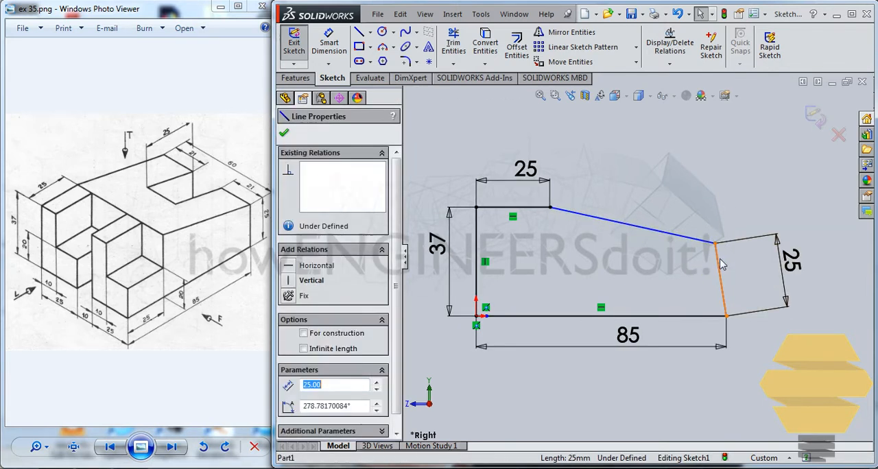
left_click(734, 214)
left_click(720, 256)
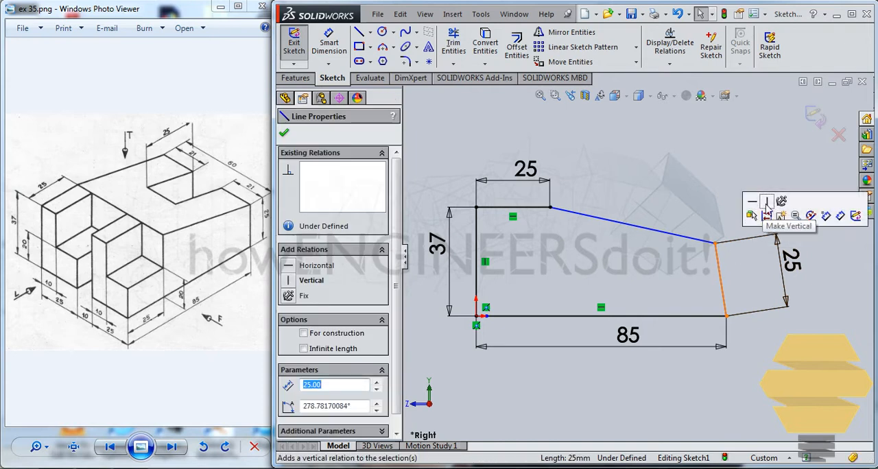
left_click(767, 201)
left_click(713, 199)
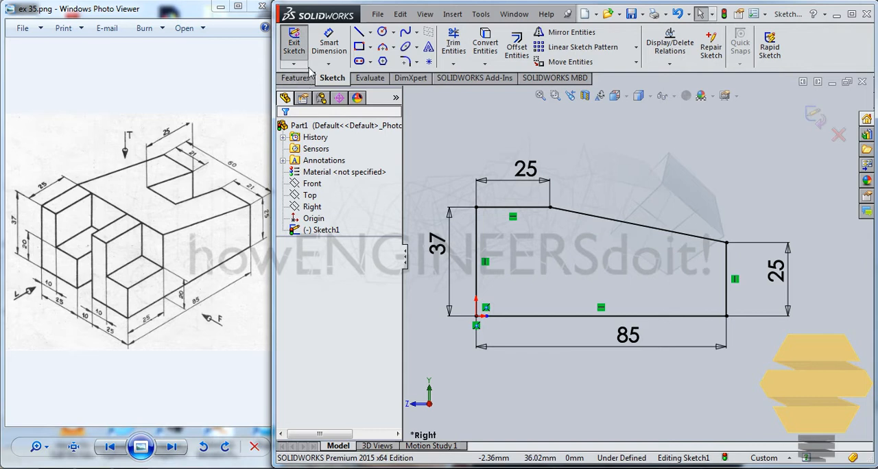
left_click(296, 50)
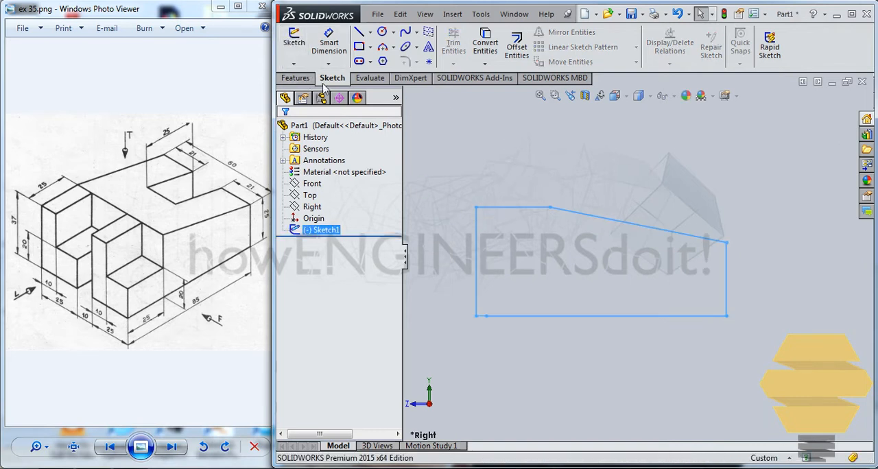
Step: Try to extrude the profile 30 mm in each of the two directions from the sketch plane
left_click(295, 78)
left_click(300, 47)
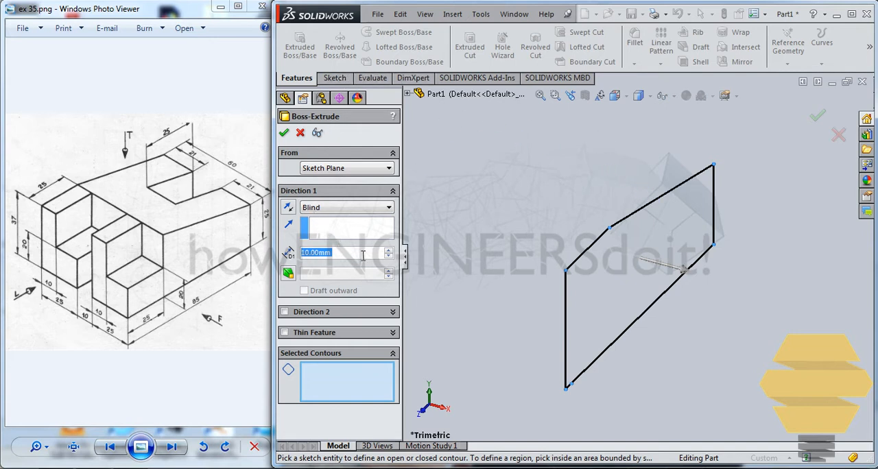
type("30")
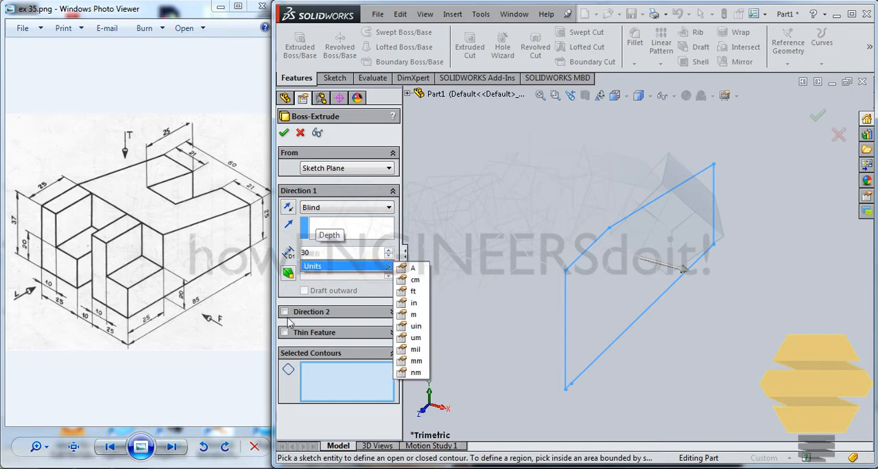
left_click(285, 312)
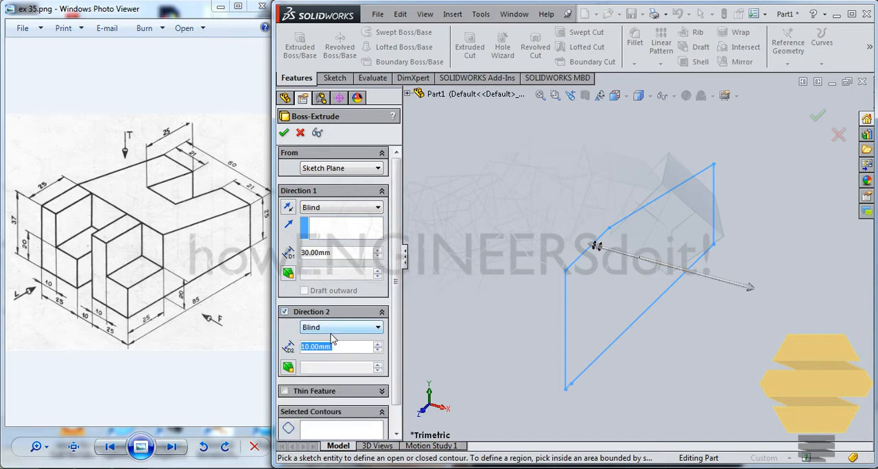
type("30")
key("Return")
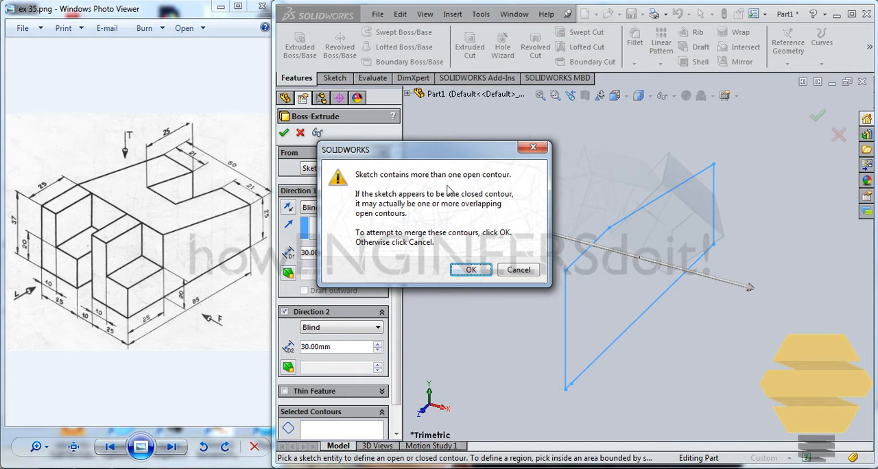
left_click(518, 271)
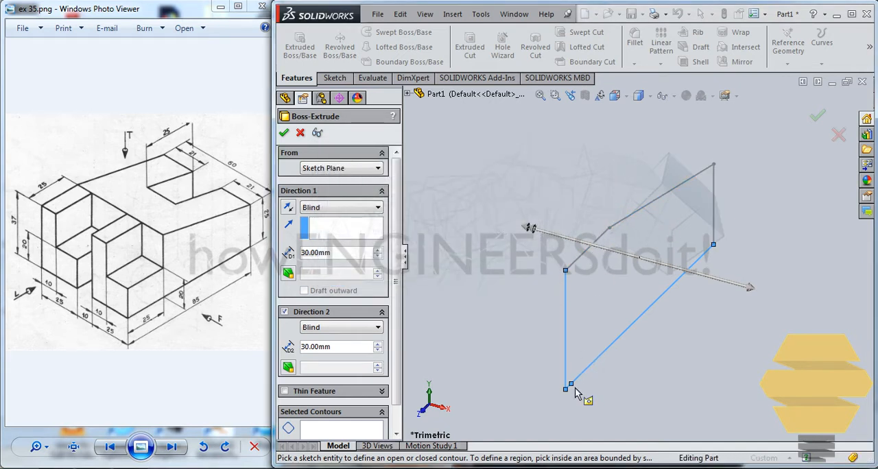
left_click(838, 135)
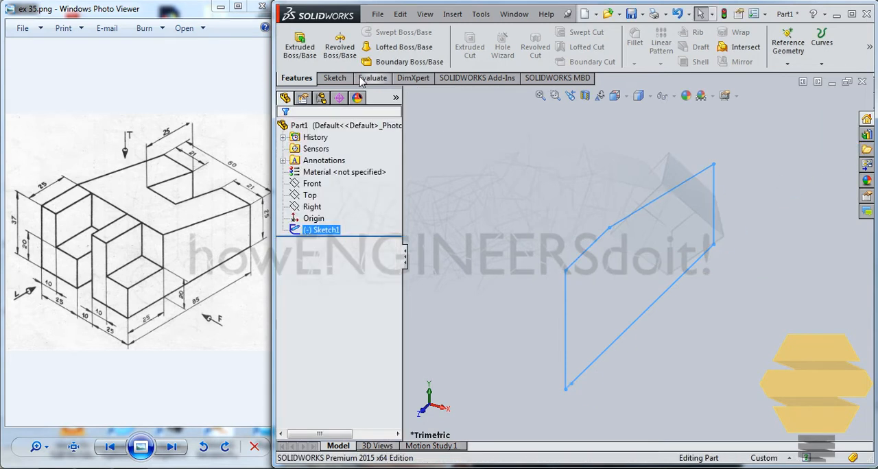
Step: Reopen the side profile sketch for editing, focusing on the corner at the origin
left_click(336, 79)
left_click(638, 198)
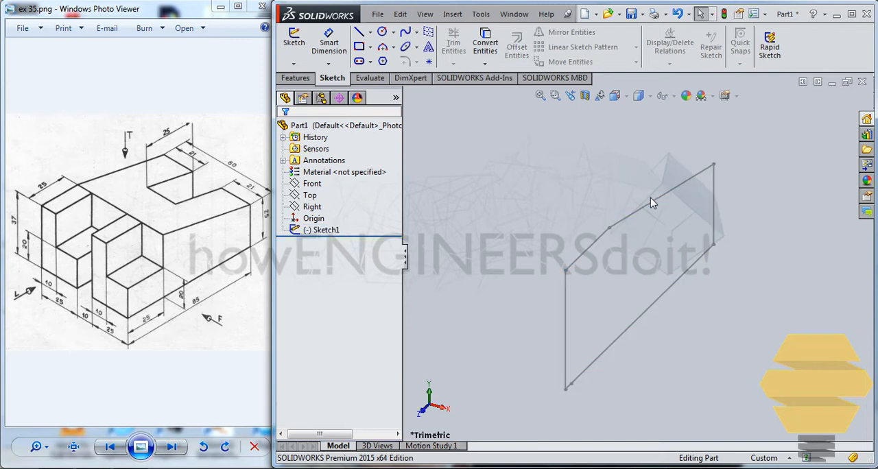
left_click(652, 202)
left_click(687, 148)
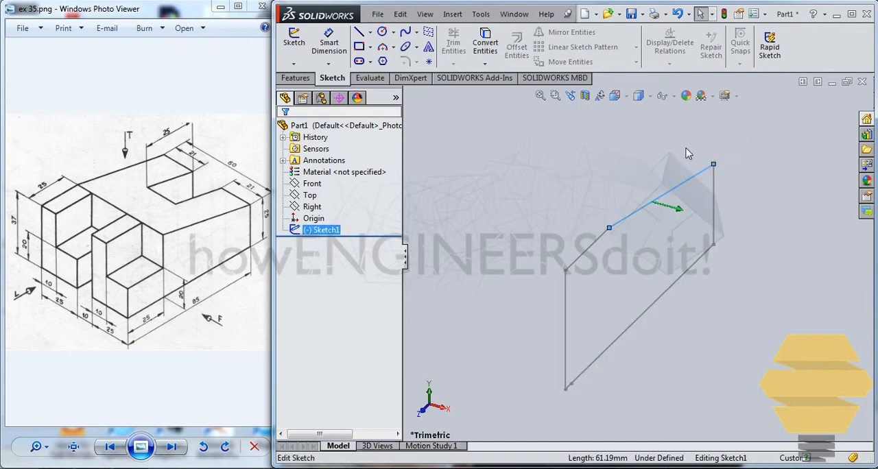
scroll(580, 389, "down", 5)
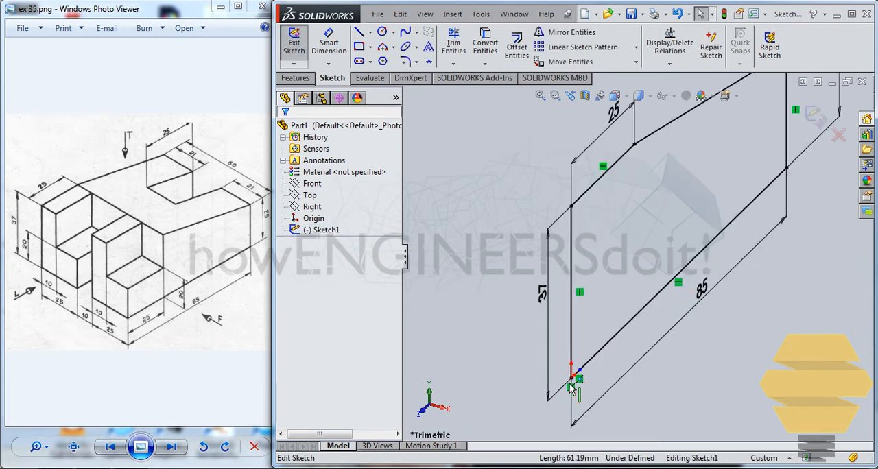
Step: Try to delete the stray endpoint on the profile's bottom edge near the origin
left_click(604, 346)
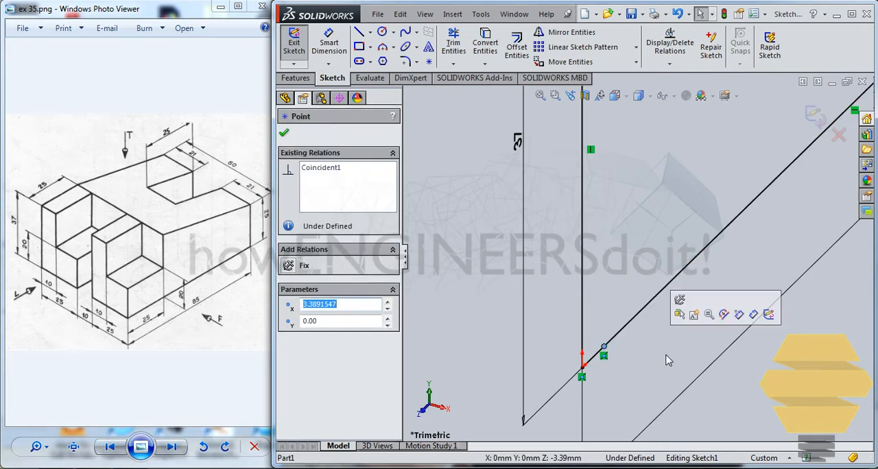
key("Delete")
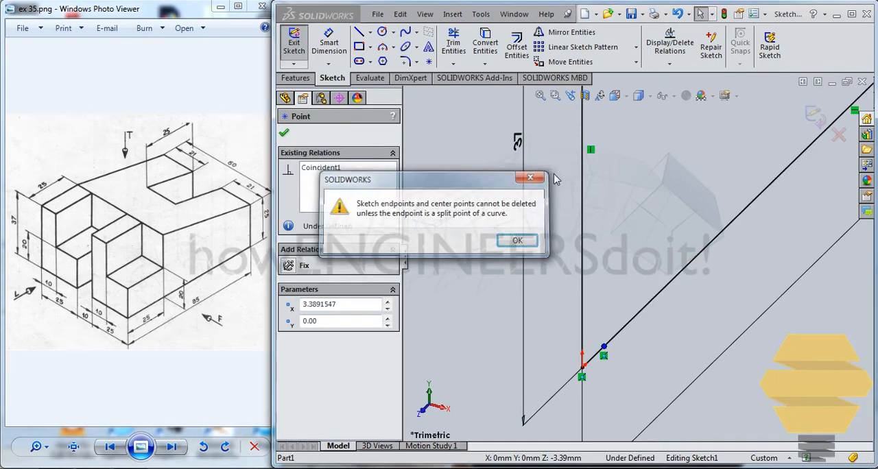
key("Return")
Step: Delete the overlapping long bottom line and extend the short segment at the origin to the profile's opposite vertical edge
left_click(627, 323)
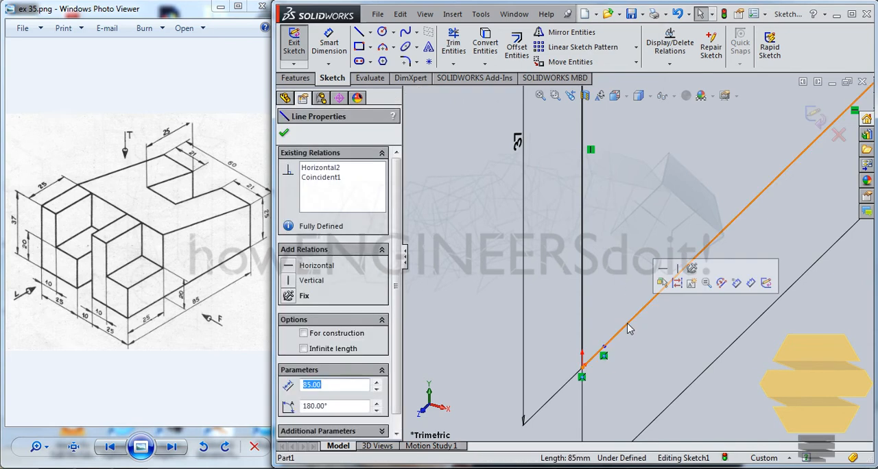
key("Delete")
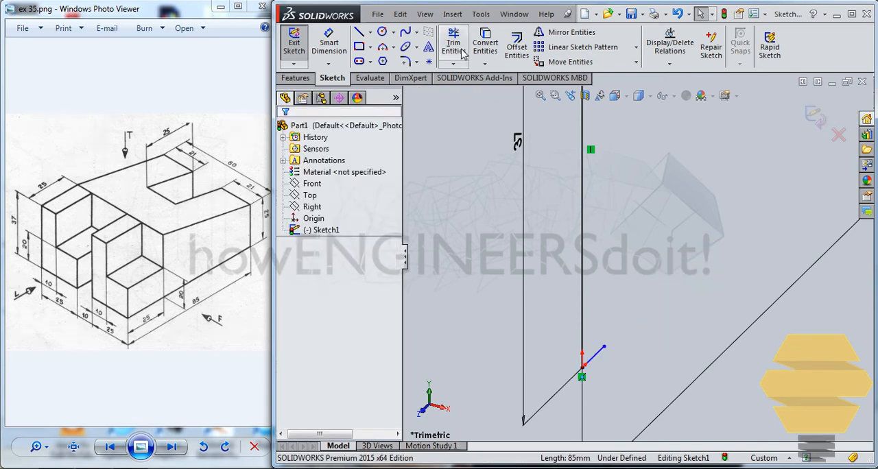
left_click(453, 64)
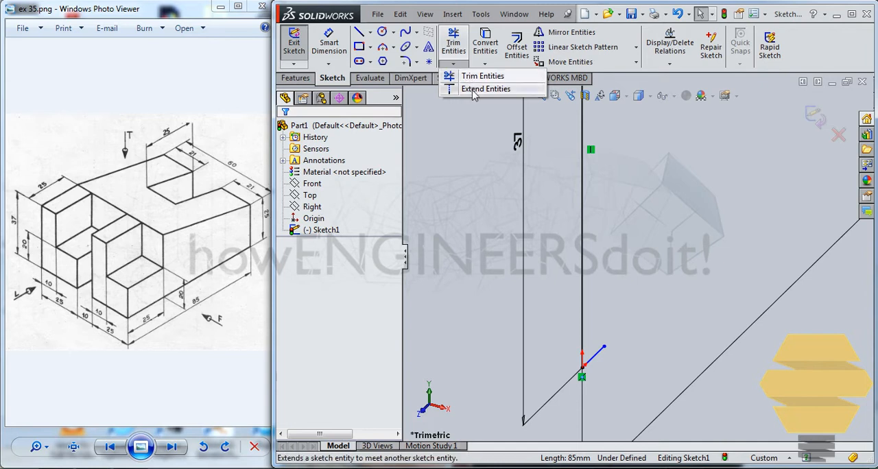
left_click(459, 88)
left_click(598, 359)
key("Escape")
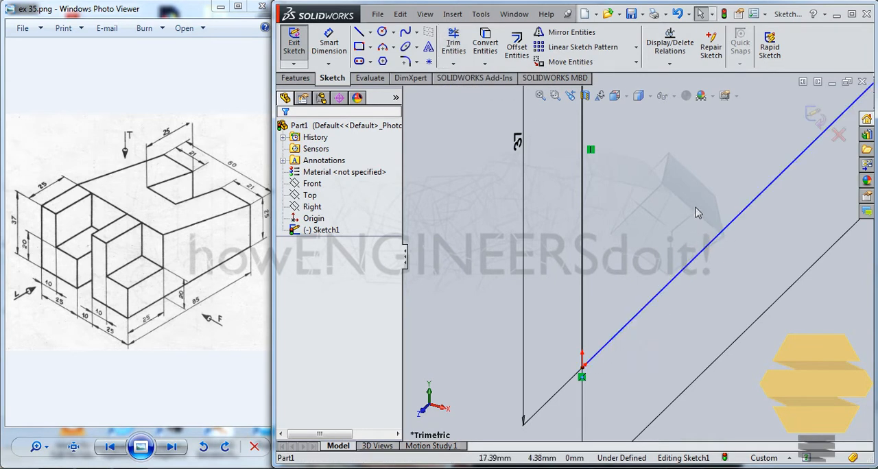
Step: Test the far endpoint of the bottom edge for remaining freedom by moving it
scroll(698, 213, "up", 2)
scroll(697, 213, "up", 3)
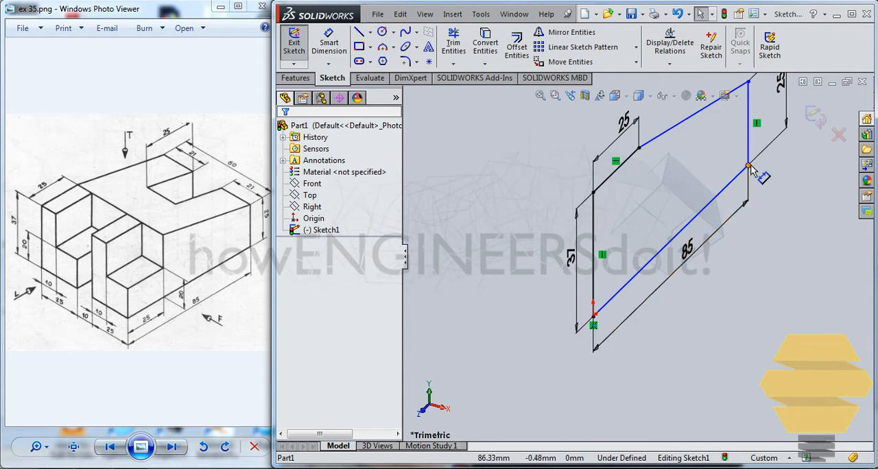
mouse_move(749, 170)
left_mouse_down()
mouse_move(711, 173)
mouse_move(720, 168)
mouse_move(719, 182)
left_mouse_up()
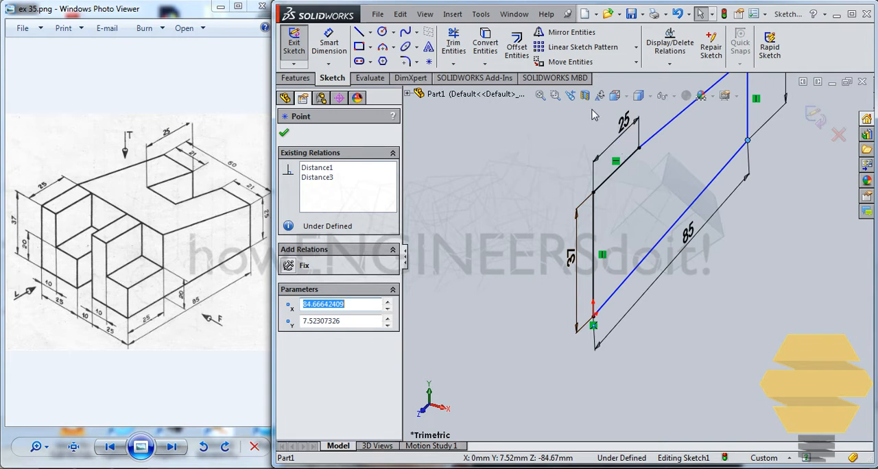
left_click(674, 99)
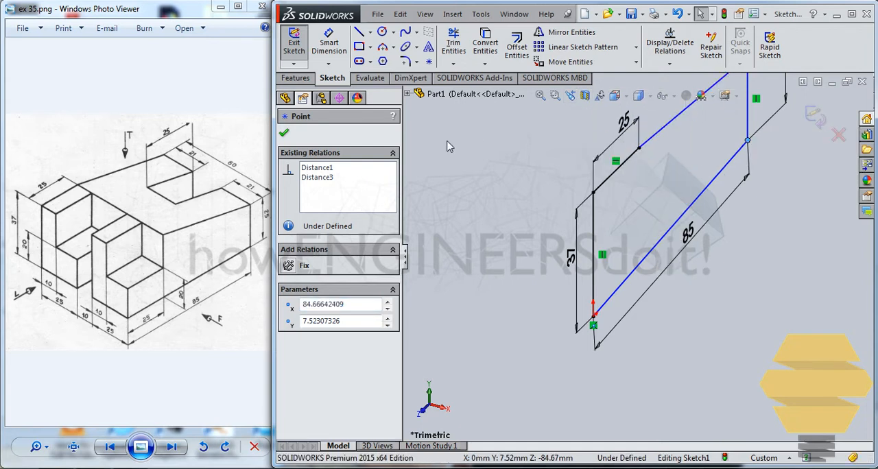
left_click(285, 134)
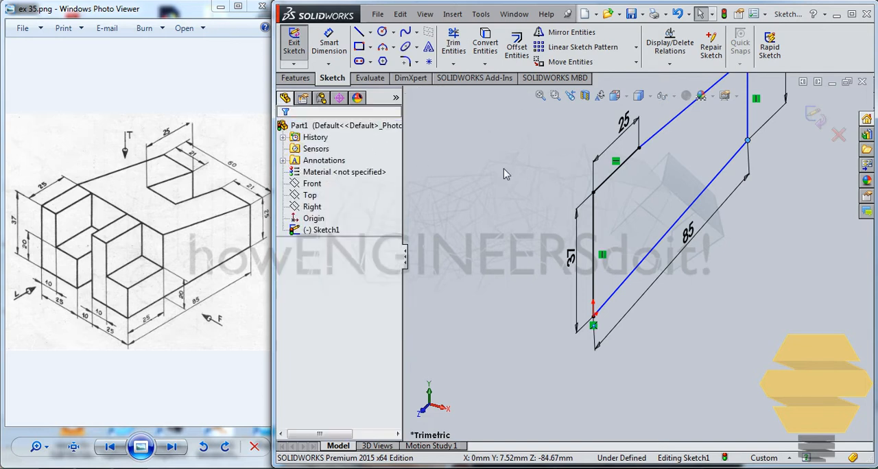
Step: View the sketch from the Right, add a horizontal relation to the bottom edge, and exit the sketch
key("ctrl+4")
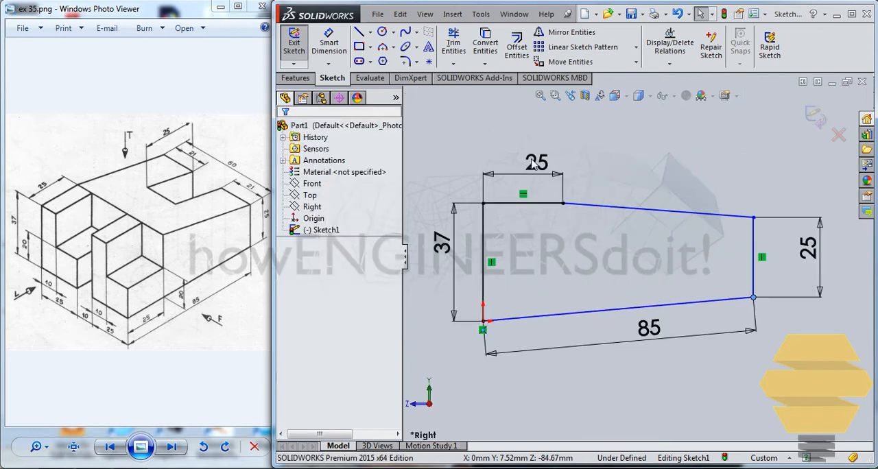
left_click(617, 308)
left_click(663, 263)
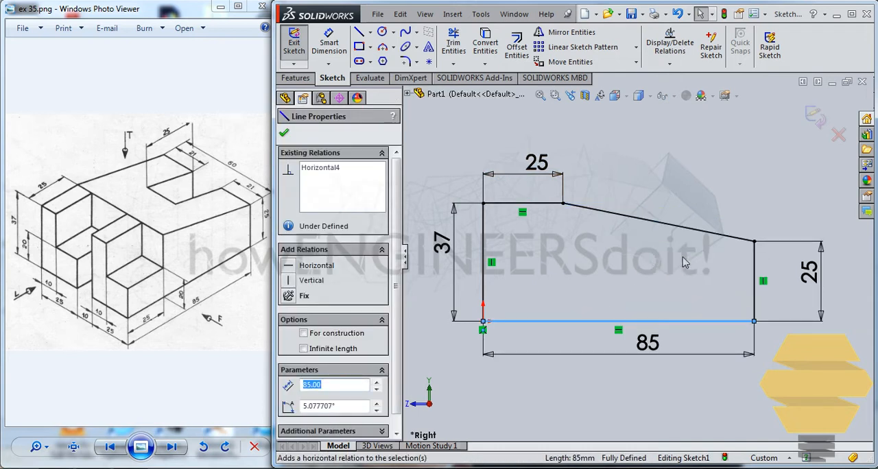
left_click(674, 200)
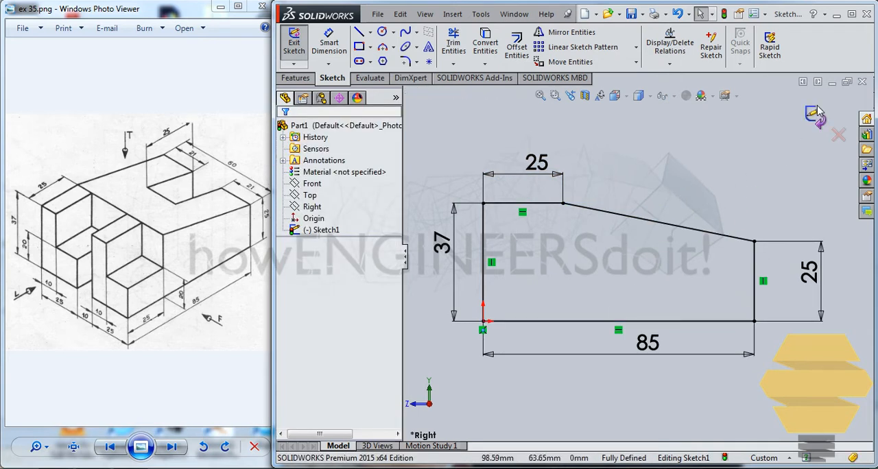
left_click(294, 43)
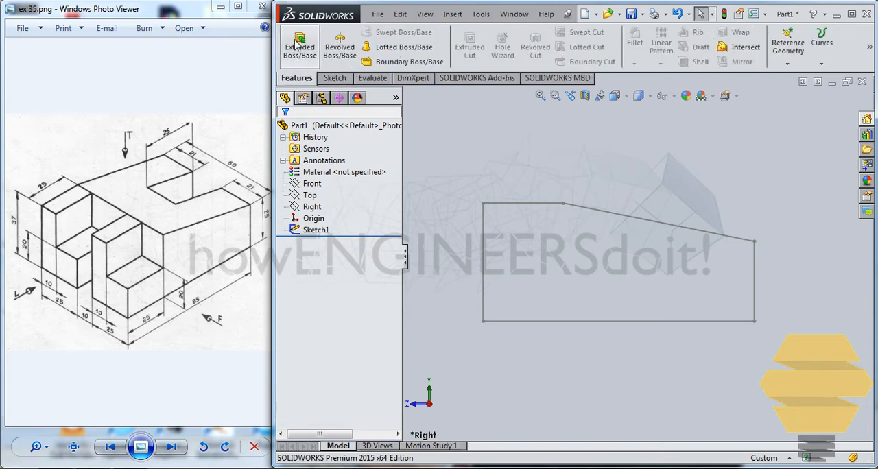
Step: Extrude the profile 30 mm in each of the two directions from the sketch plane
left_click(296, 45)
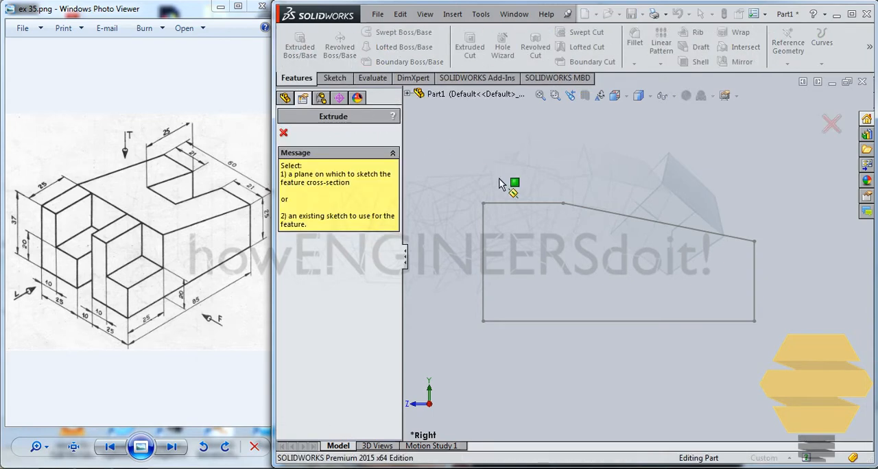
left_click(542, 203)
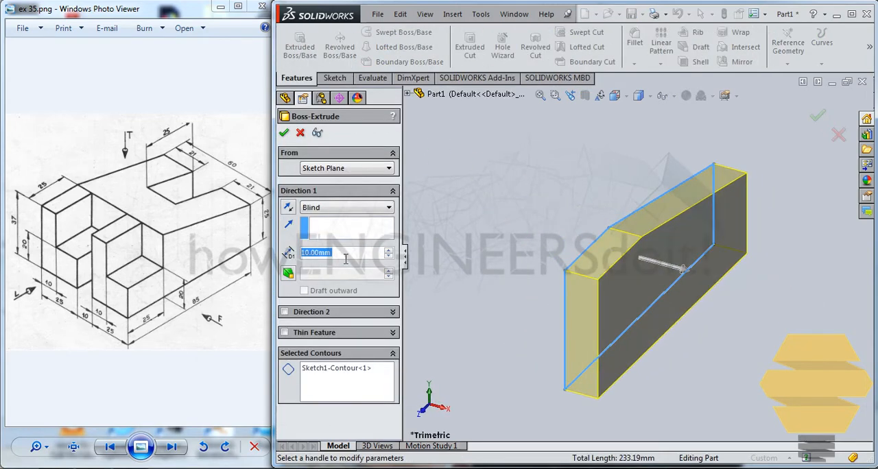
type("30")
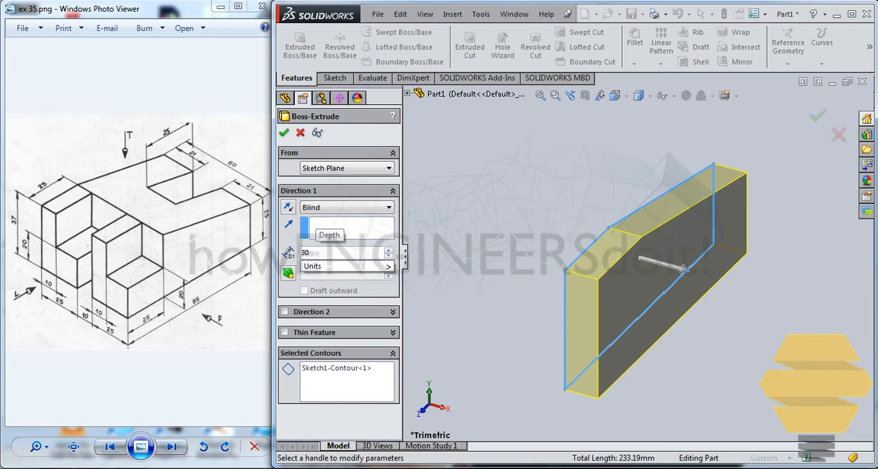
key("Return")
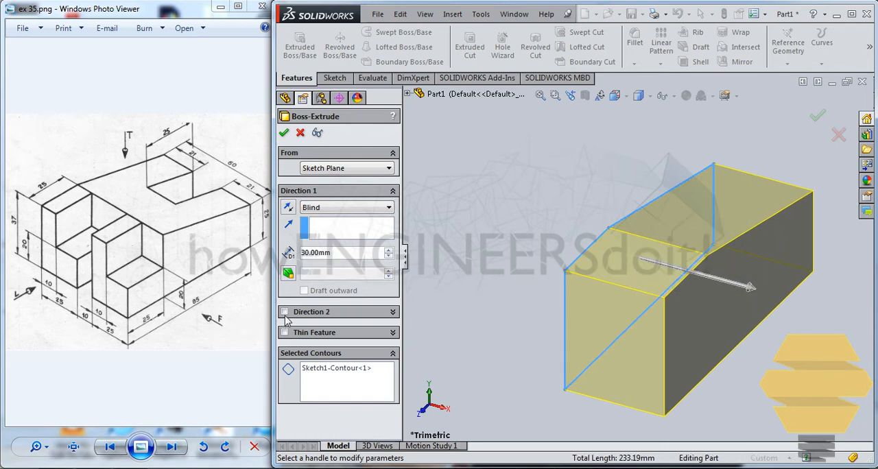
left_click(285, 312)
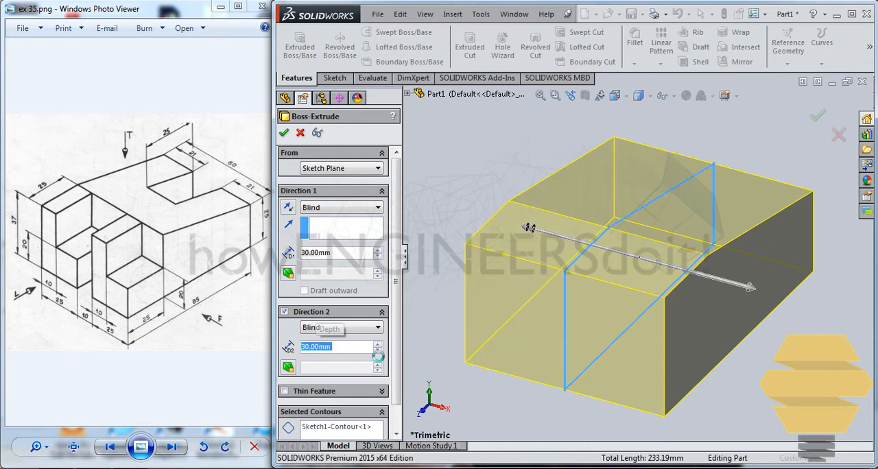
key("Return")
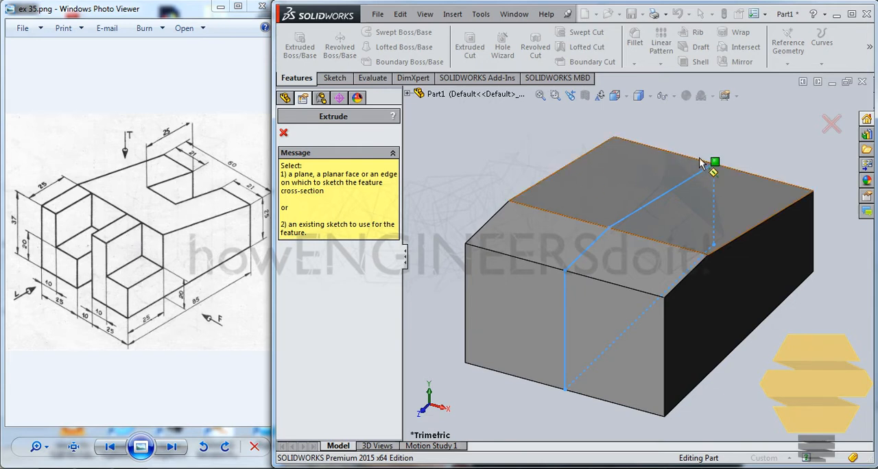
left_click(284, 135)
Step: Start a new sketch on the Right plane
left_click(334, 78)
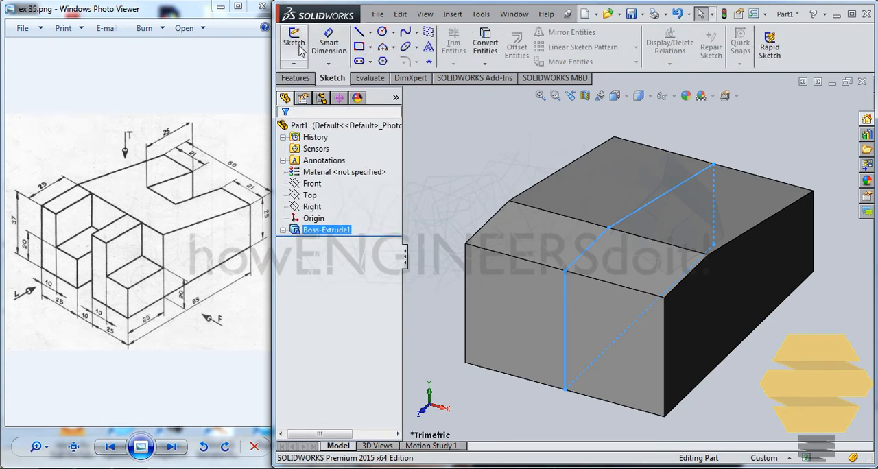
left_click(295, 42)
left_click(407, 94)
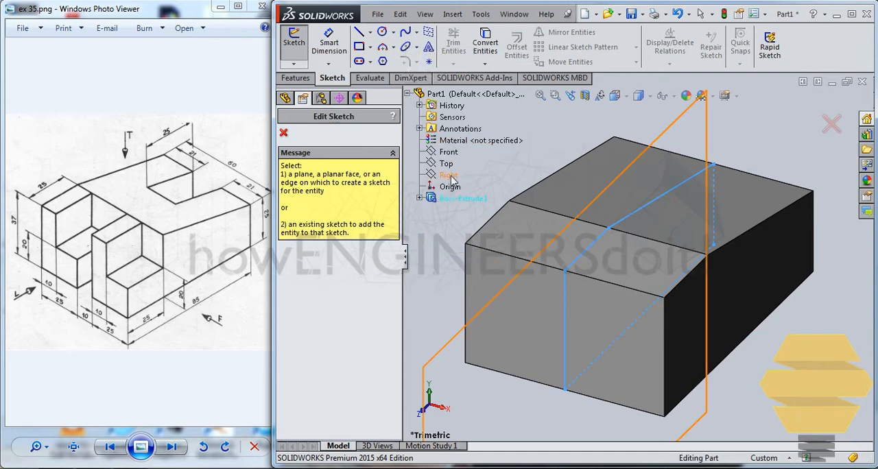
left_click(449, 176)
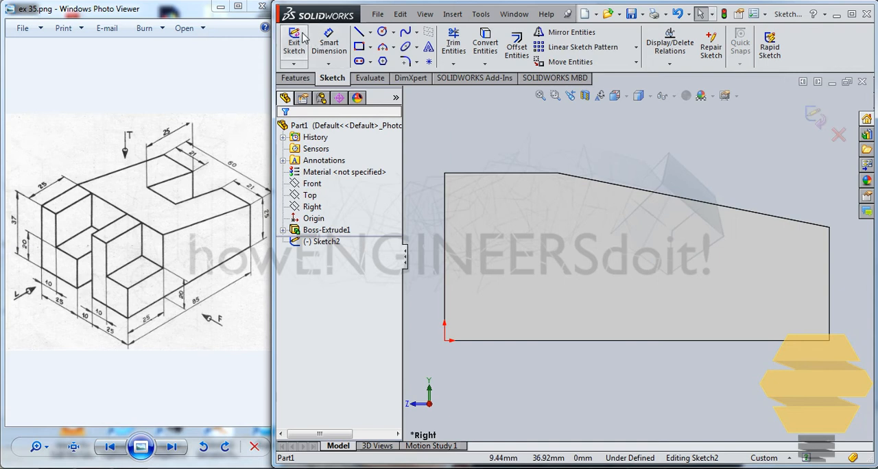
Step: Sketch a closed four-sided outline about 33.5 mm wide over the low end of the body, following its bottom, end and sloping edges
left_click(361, 35)
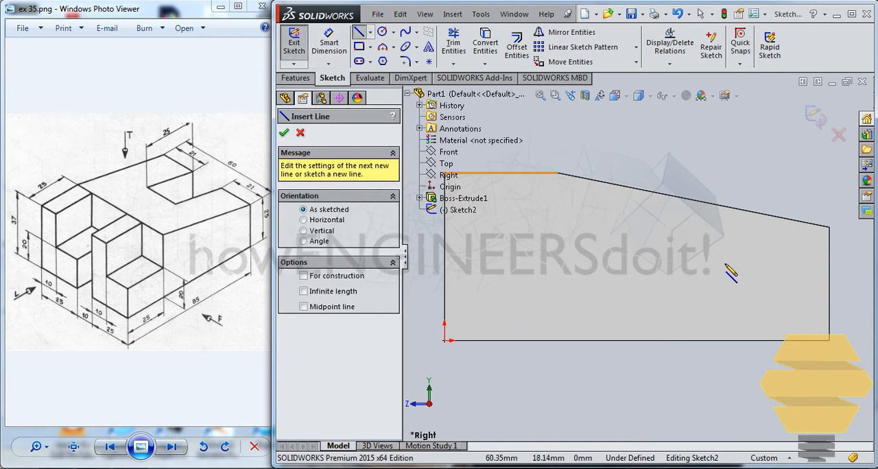
left_click(678, 198)
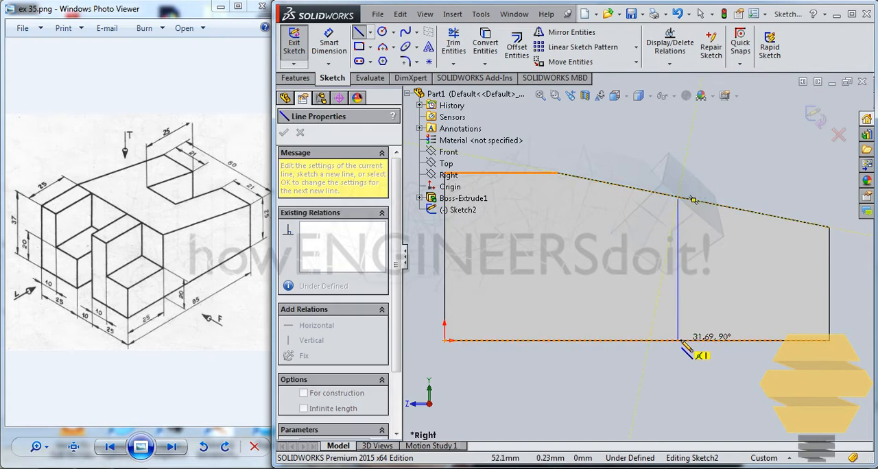
left_click(677, 340)
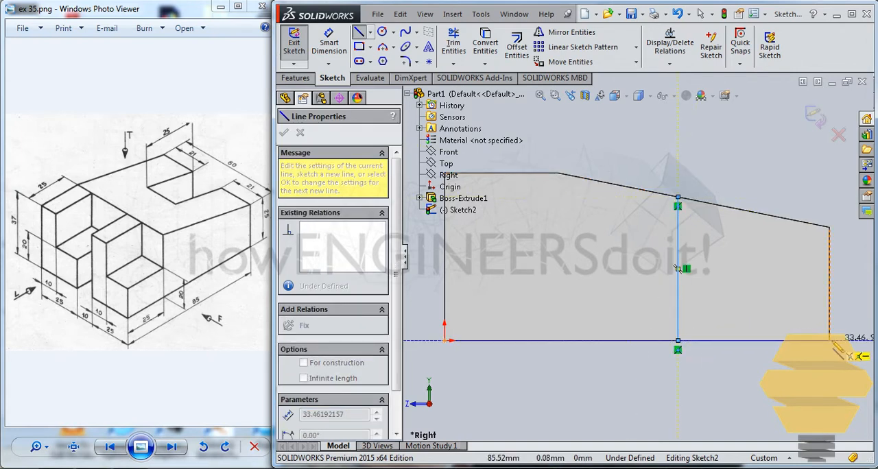
left_click(830, 341)
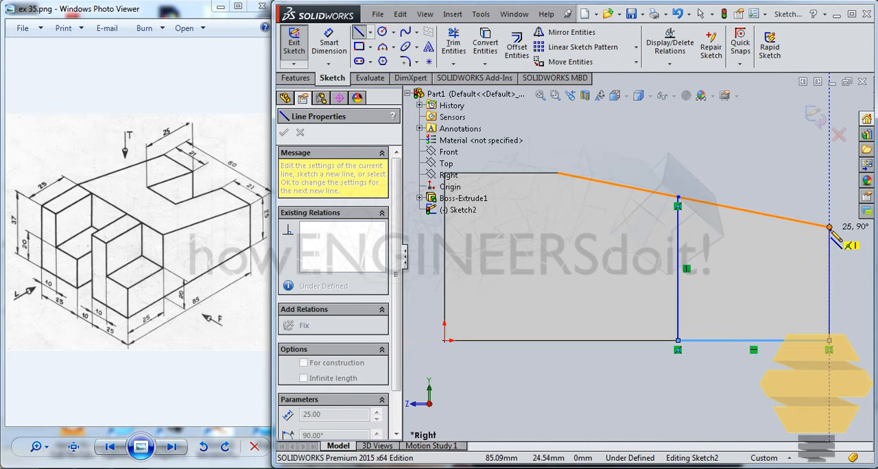
left_click(830, 227)
left_click(677, 198)
key("Escape")
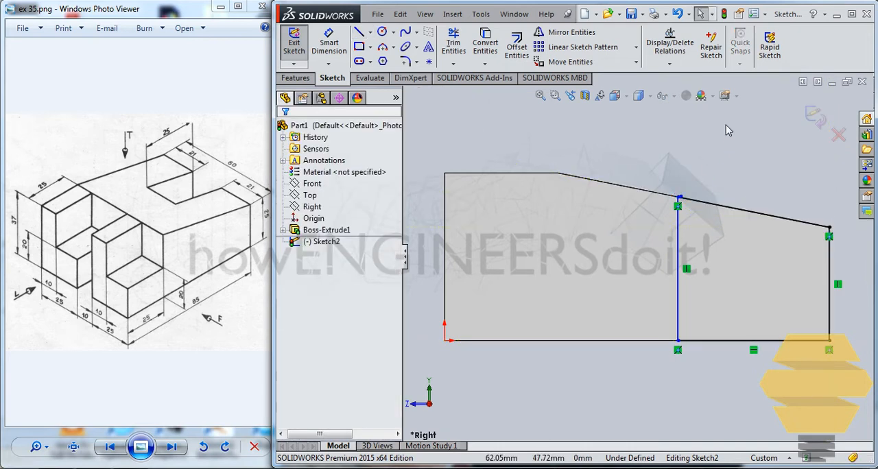
Step: Dimension the outline's width to 25 mm between its two vertical lines and exit the sketch
left_click(329, 43)
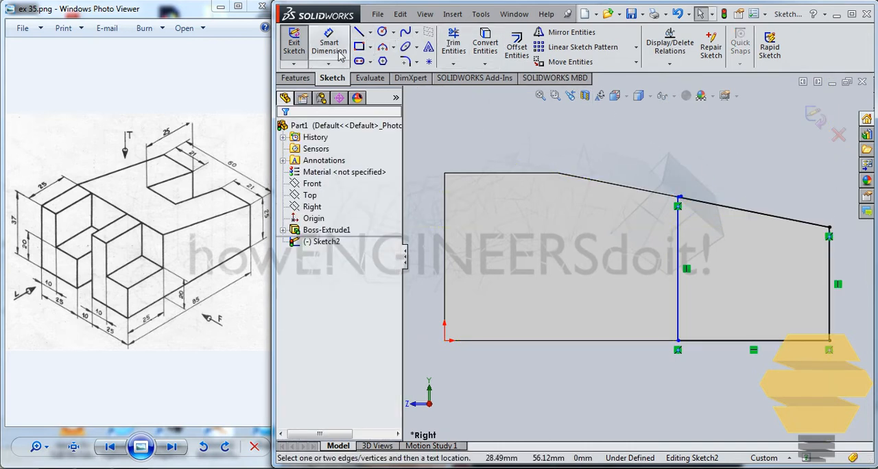
left_click(679, 235)
left_click(828, 227)
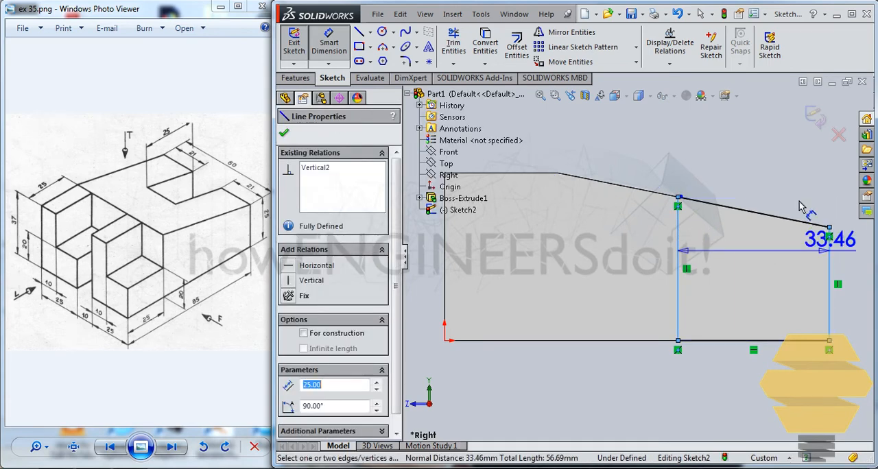
left_click(791, 190)
type("25")
key("Return")
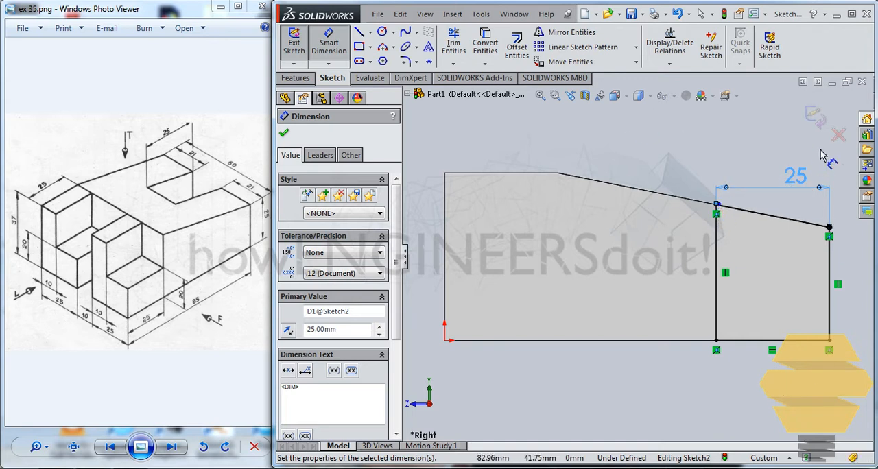
left_click(819, 116)
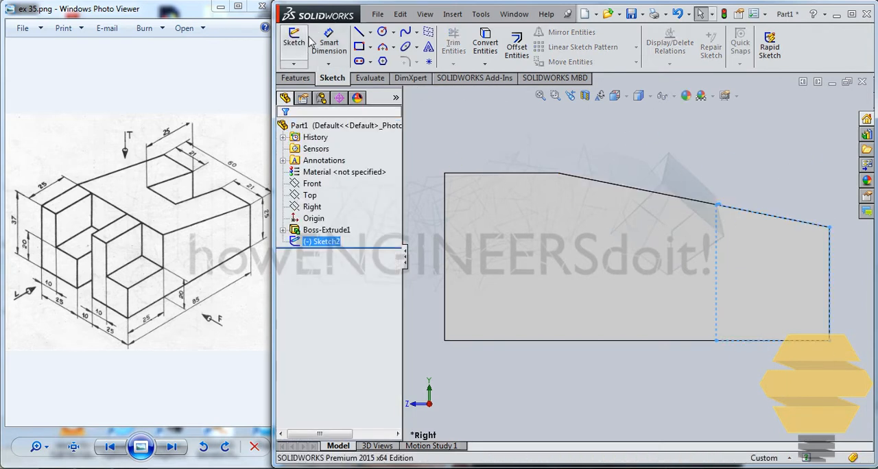
Step: Try to cut-extrude the low-end outline 9 mm in each of the two directions from the sketch plane
left_click(299, 77)
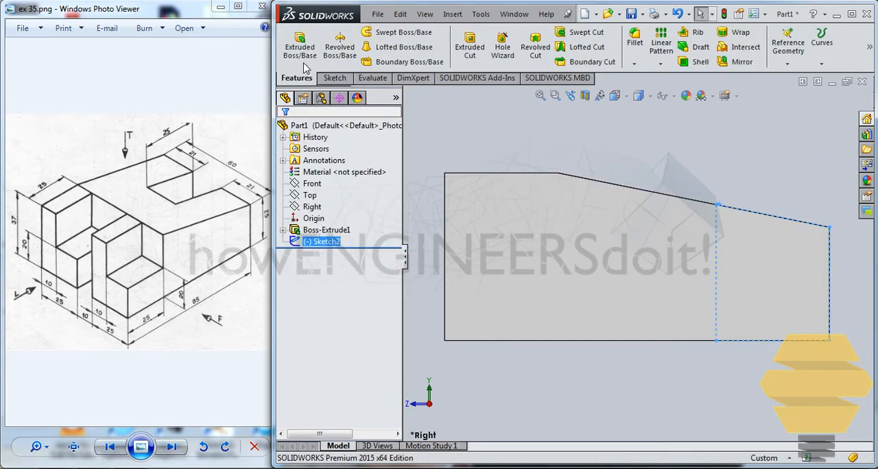
left_click(469, 48)
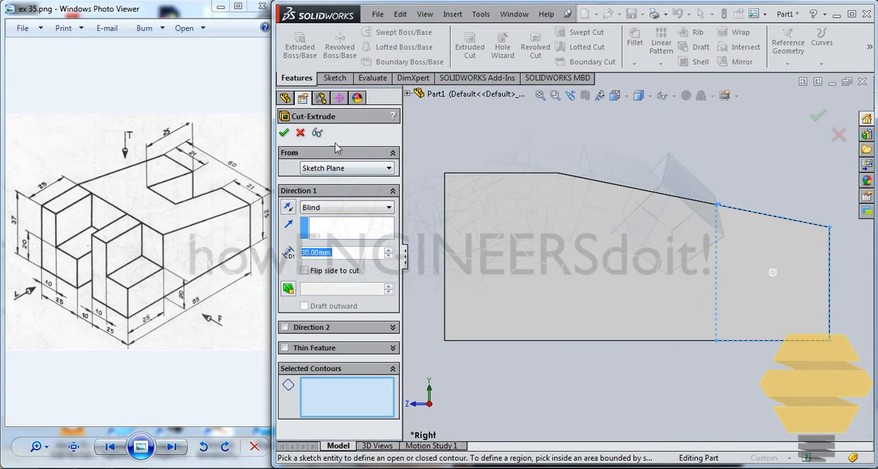
type("9")
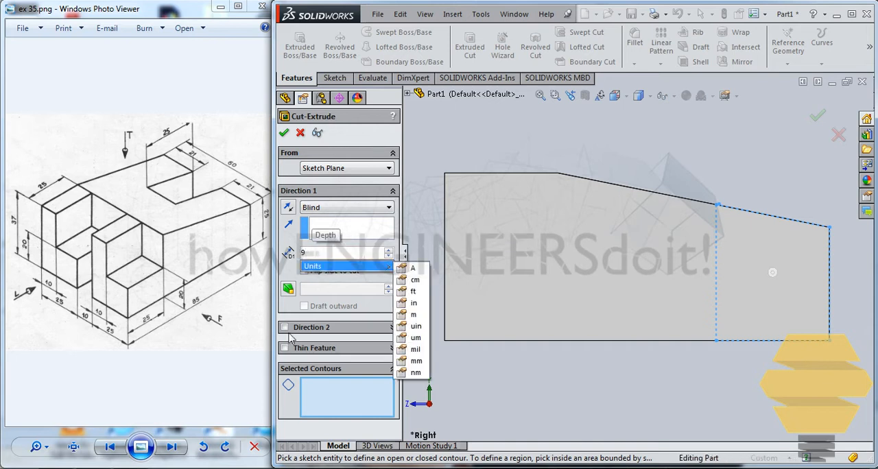
left_click(334, 333)
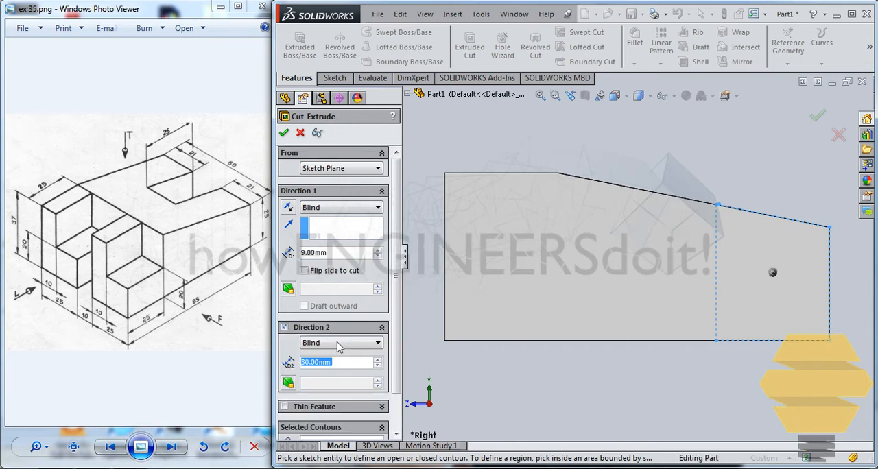
type("9")
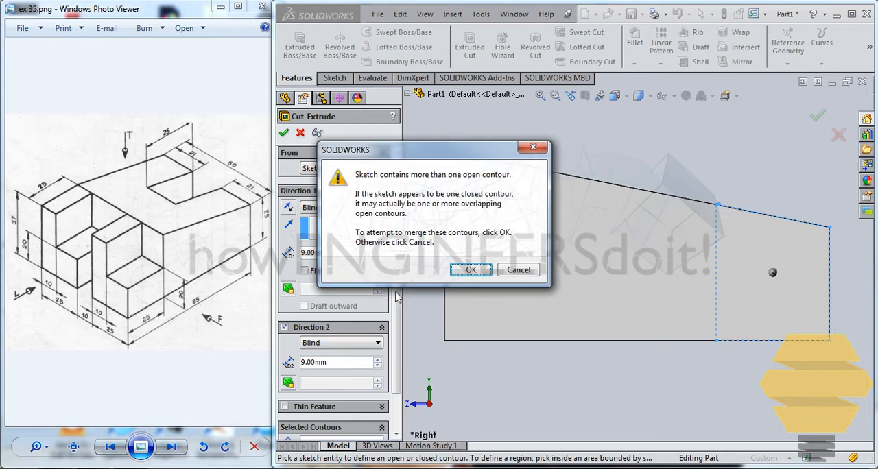
left_click(515, 269)
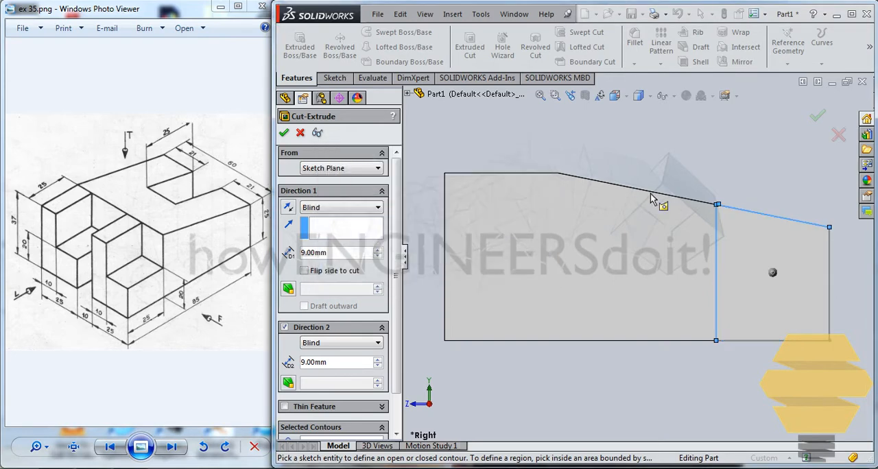
Step: Edit the low-end outline's sketch, delete the stray short line where the inner vertical meets the slope, and exit the sketch
scroll(726, 202, "down", 6)
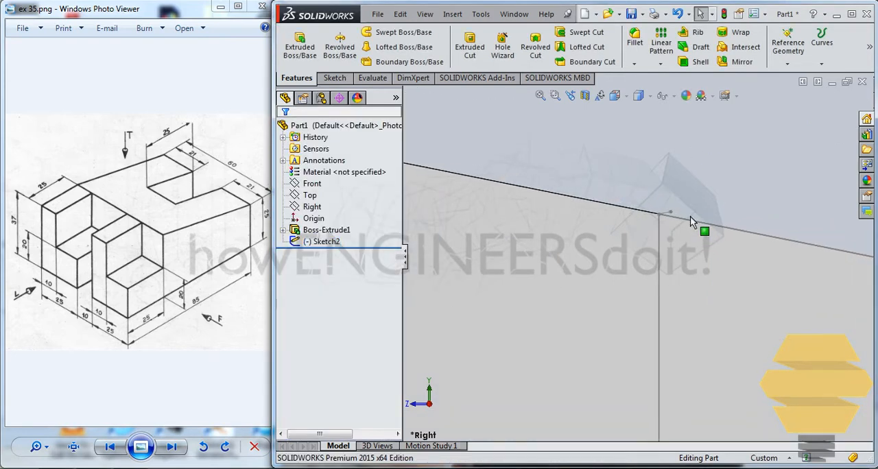
left_click(655, 218)
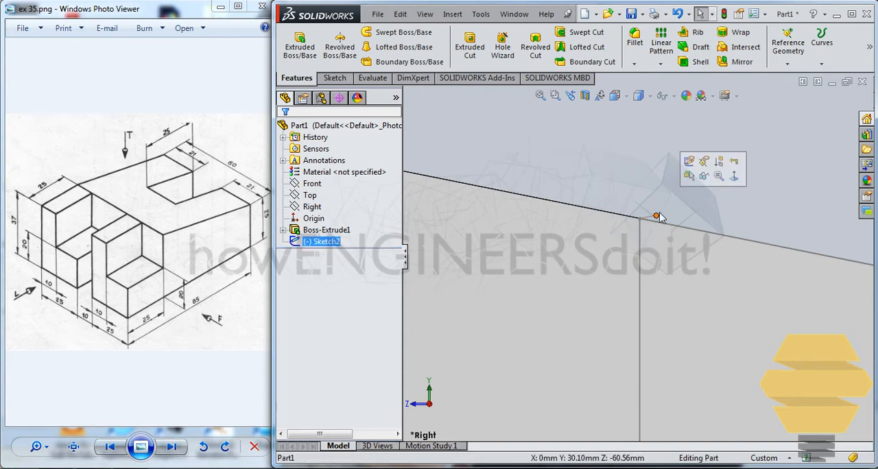
left_click(693, 181)
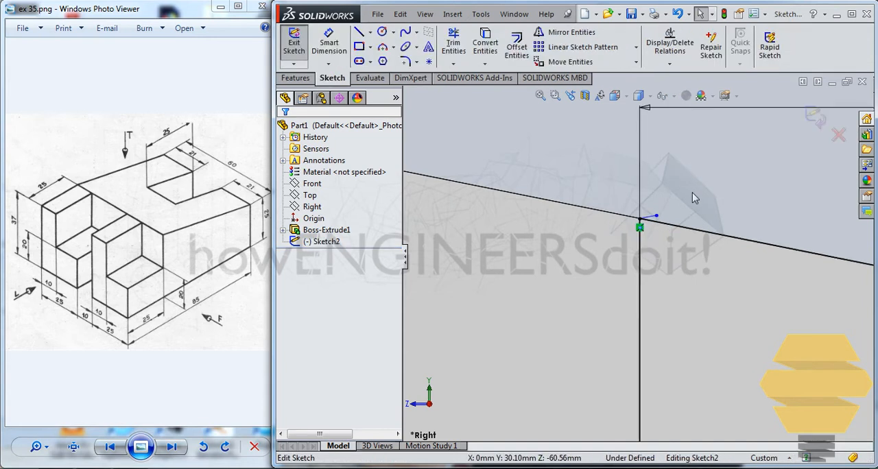
left_click(651, 218)
key("Delete")
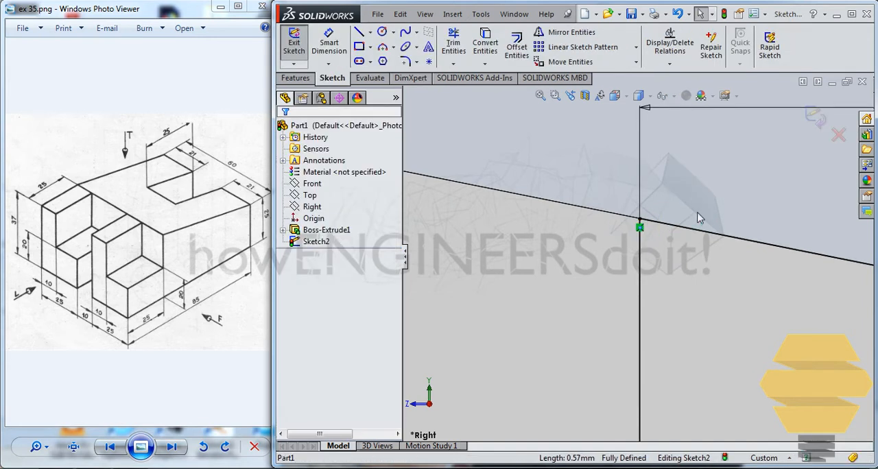
scroll(710, 217, "up", 2)
scroll(710, 217, "up", 3)
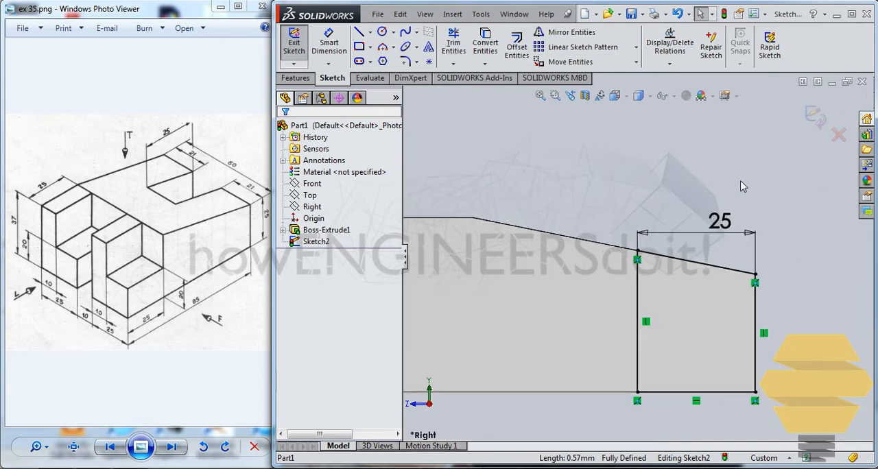
left_click(817, 118)
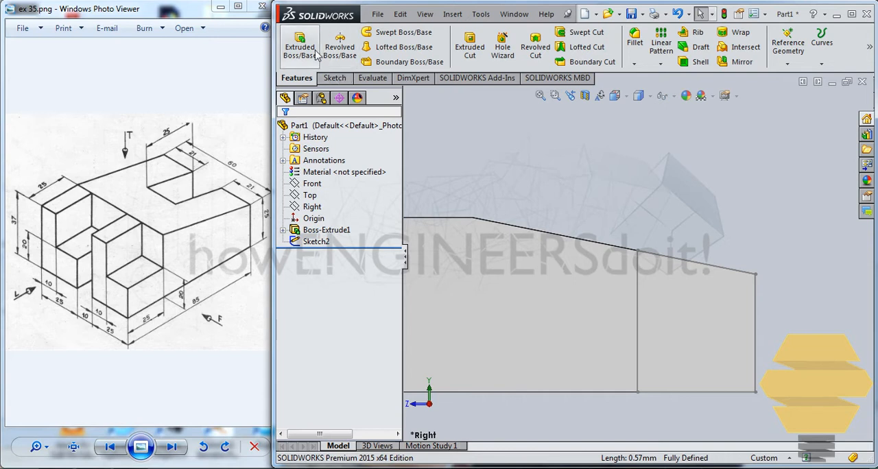
Step: Cut-extrude the corrected low-end outline 9 mm in each of the two directions from the sketch plane
left_click(470, 47)
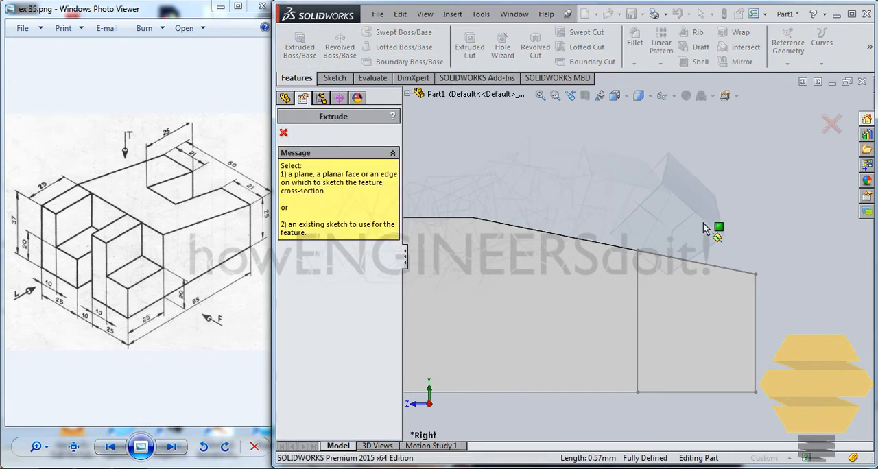
left_click(665, 255)
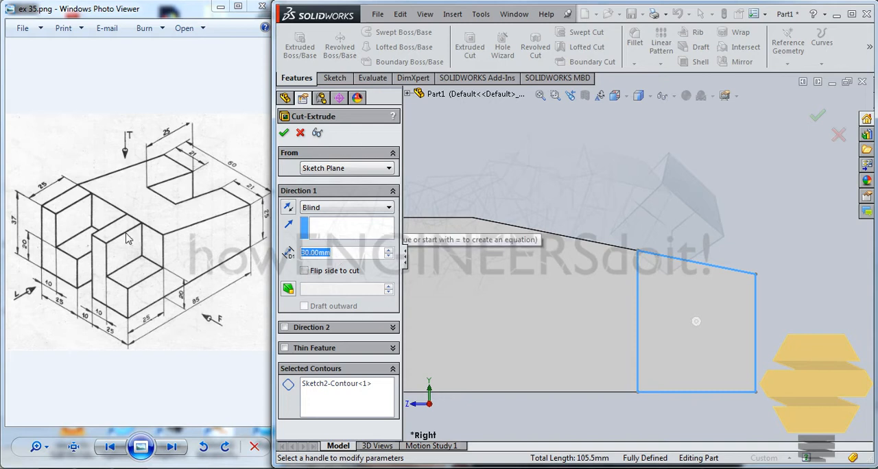
type("9")
left_click(284, 328)
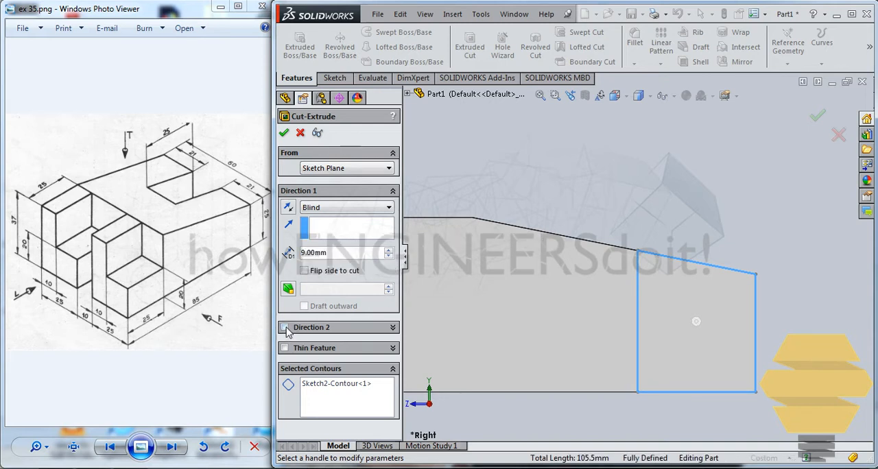
type("9")
key("Return")
key("Return")
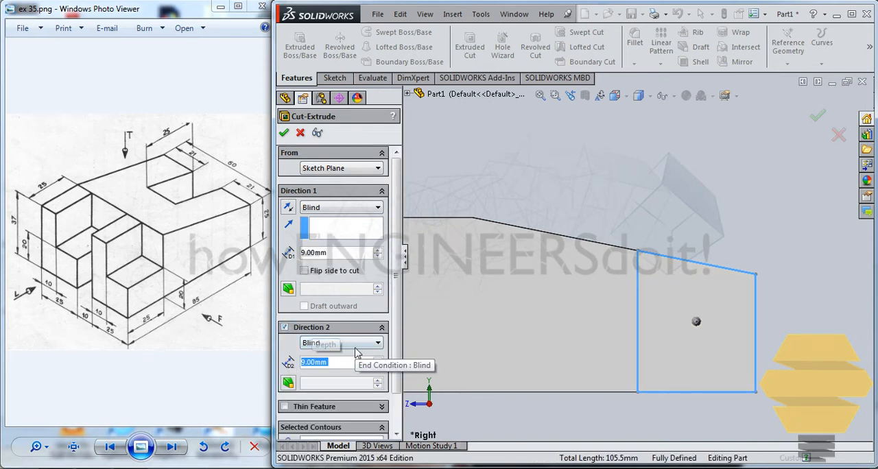
Step: Start a new sketch on the Right plane for the slot at the tall end
scroll(494, 259, "down", 2)
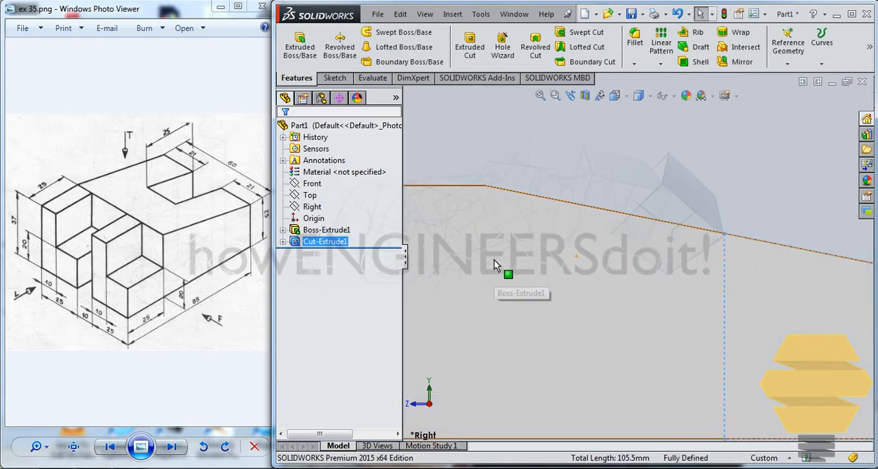
scroll(497, 251, "up", 4)
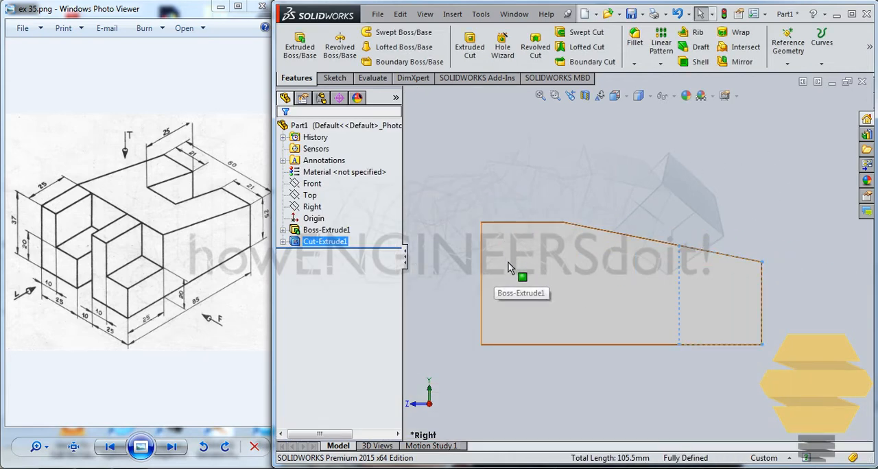
key("ctrl+7")
left_click(808, 172)
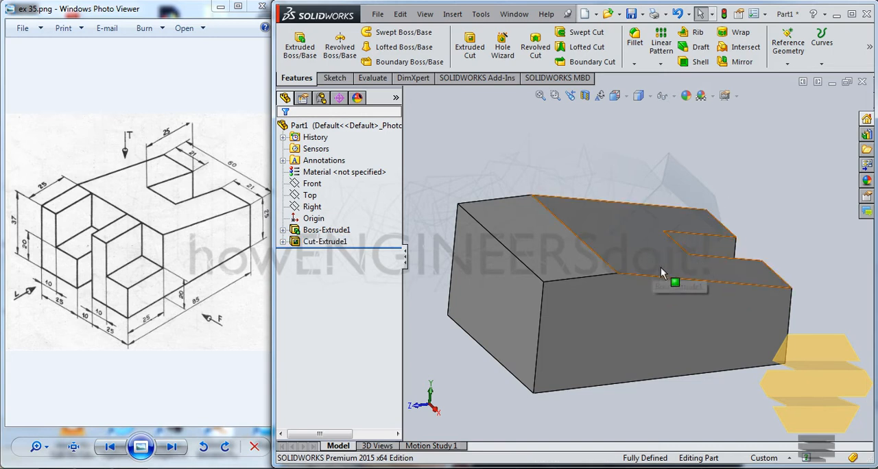
middle_click_drag(673, 267, 664, 255)
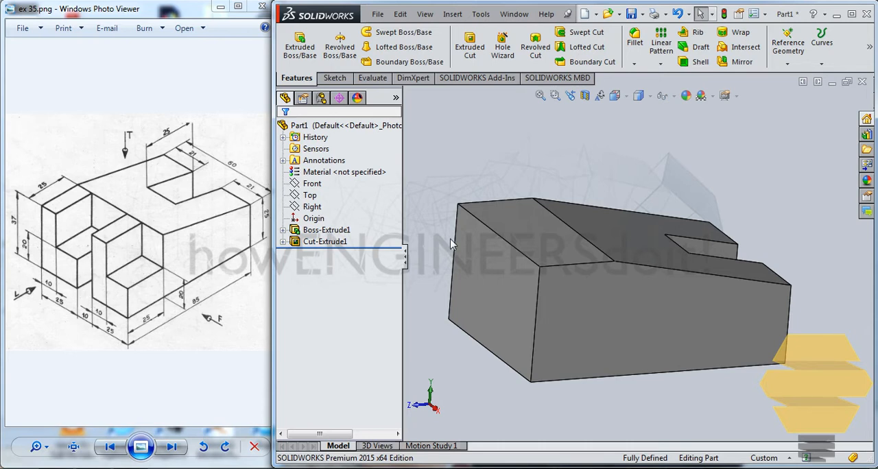
left_click(336, 79)
left_click(294, 43)
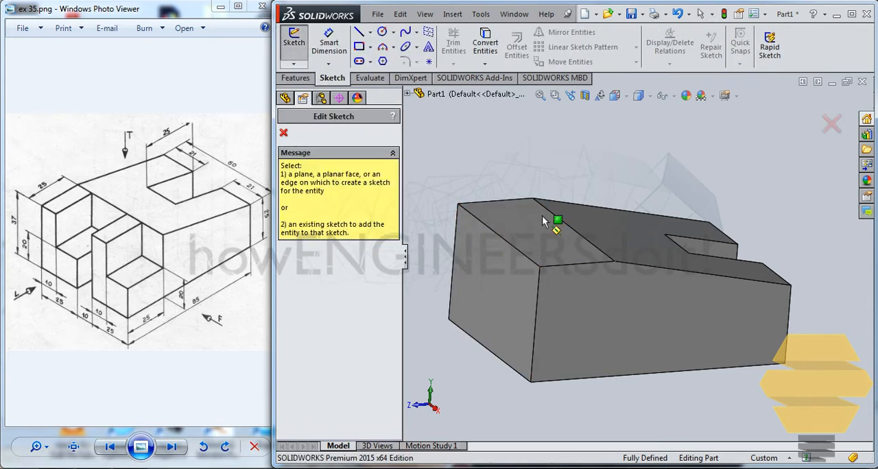
left_click(408, 94)
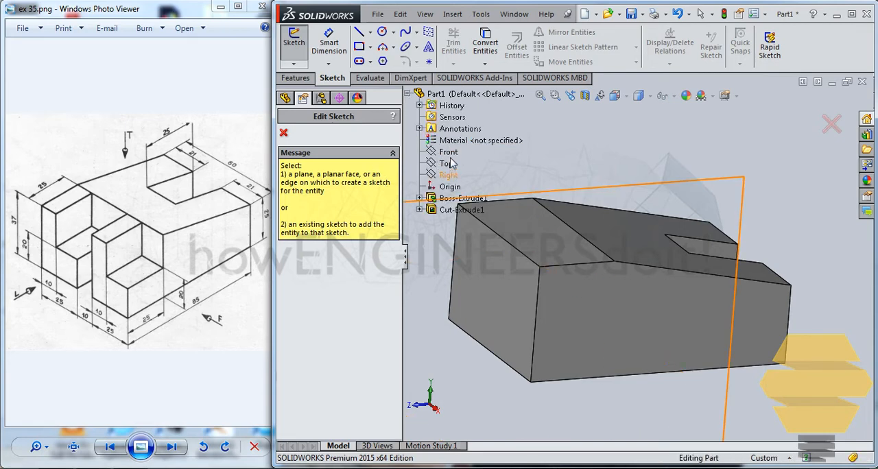
left_click(448, 175)
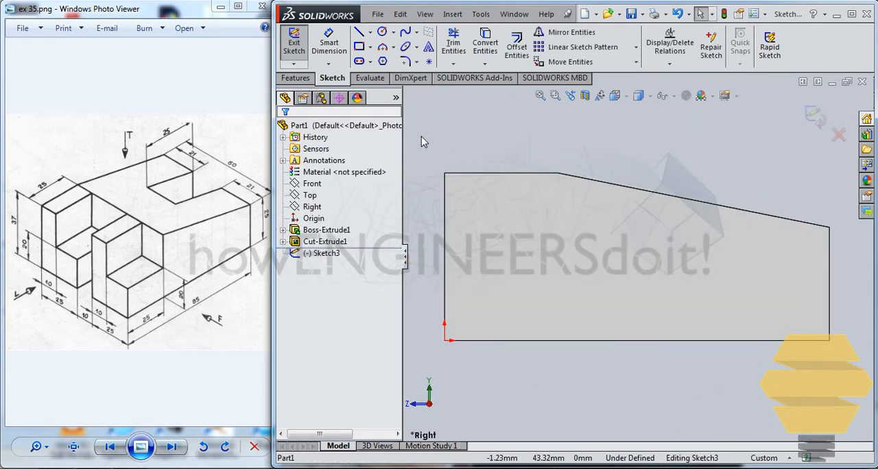
Step: Sketch a full-height rectangle over the tall end, snap its inner side to the vertex where the slope starts, and exit the sketch
left_click(359, 47)
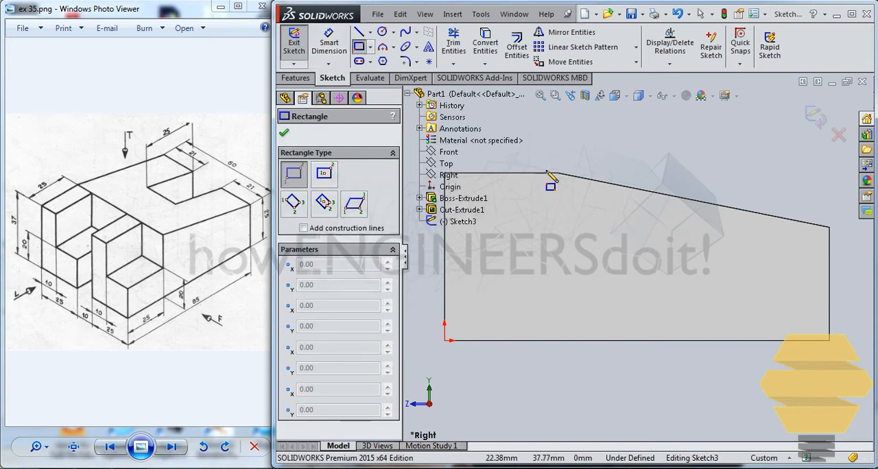
scroll(526, 174, "up", 5)
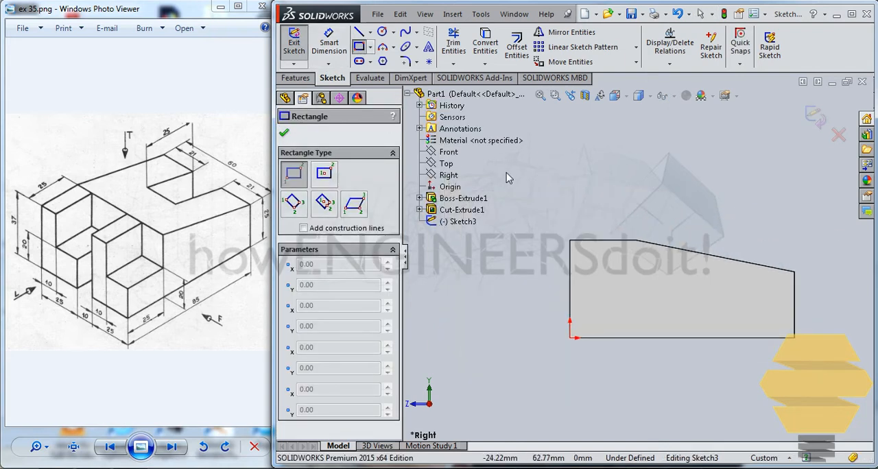
left_click(570, 241)
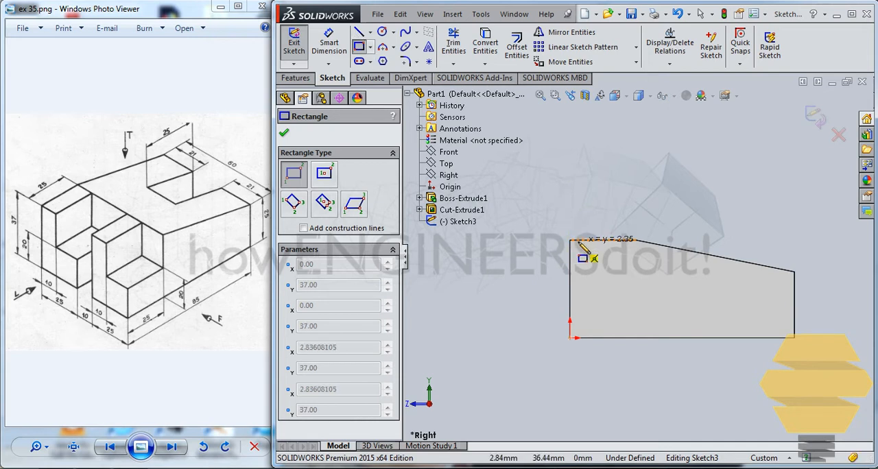
left_click(602, 338)
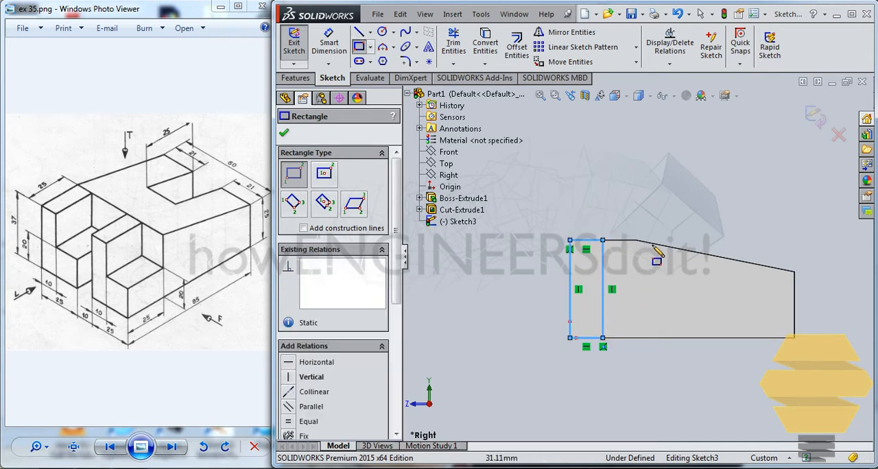
key("Escape")
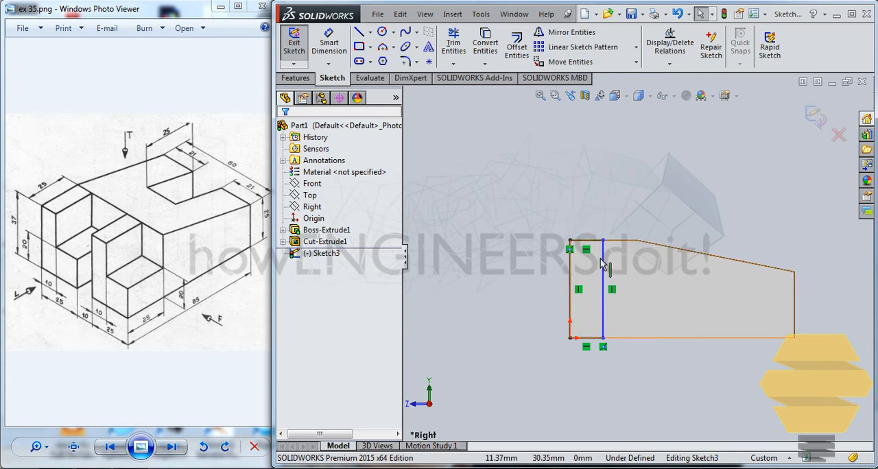
left_click_drag(604, 242, 638, 244)
left_click(629, 180)
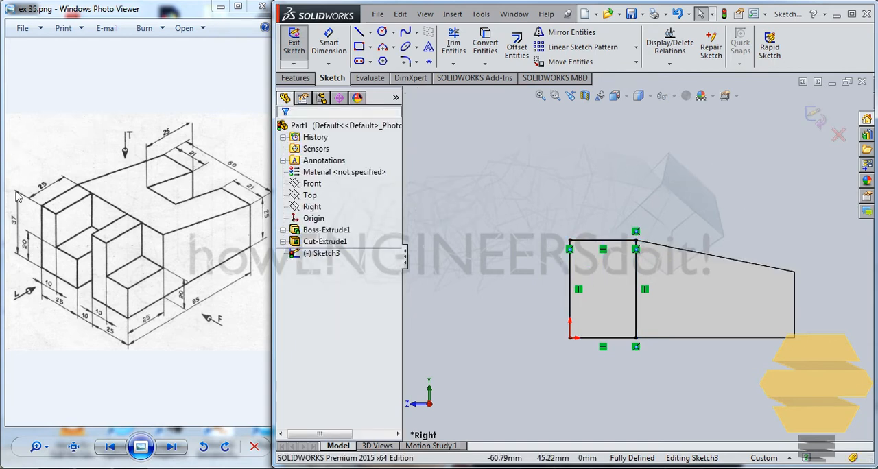
left_click(816, 122)
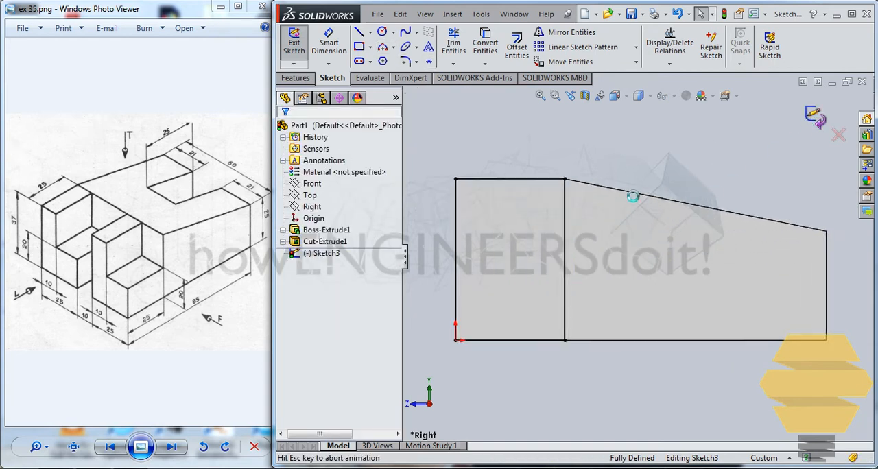
Step: Cut-extrude the tall-end rectangle 5 mm in each of the two directions from the sketch plane
left_click(295, 78)
left_click(470, 46)
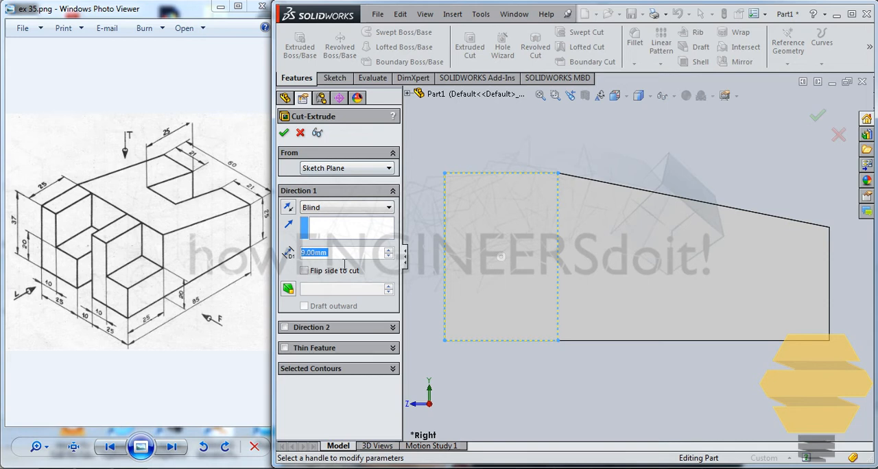
type("5")
key("Return")
left_click(286, 329)
type("5")
key("Return")
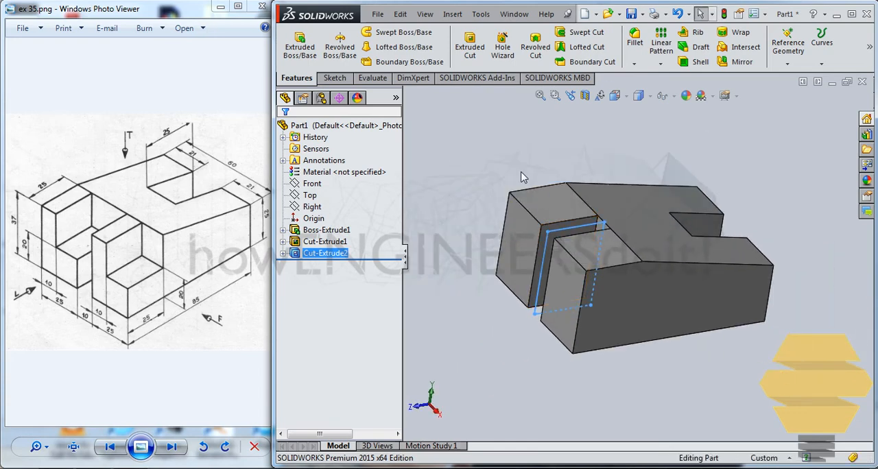
Step: Start a new sketch on the inner side wall of the slot at the tall end
scroll(529, 260, "down", 5)
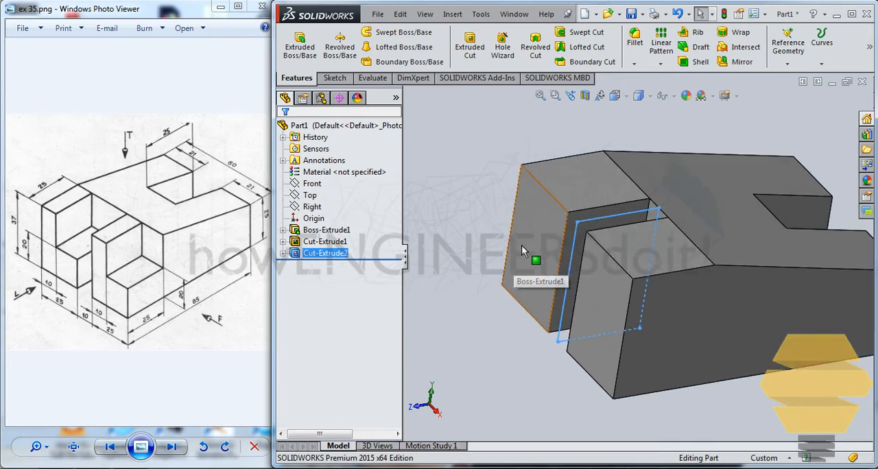
left_click(612, 215)
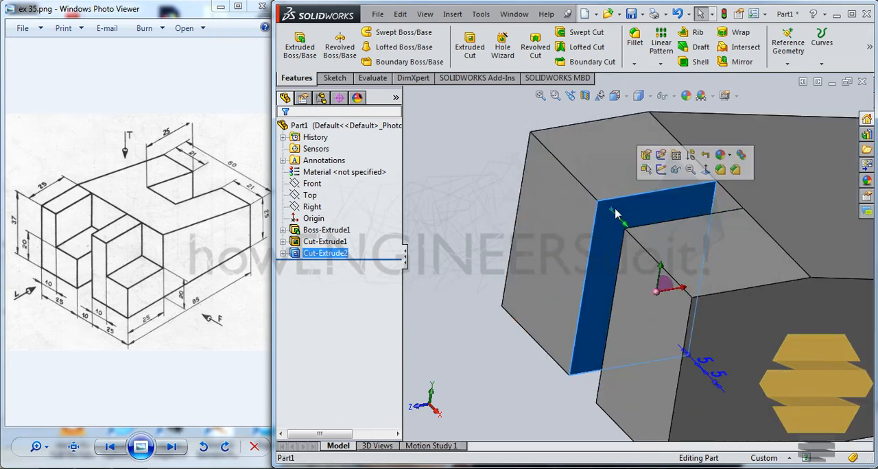
left_click(657, 176)
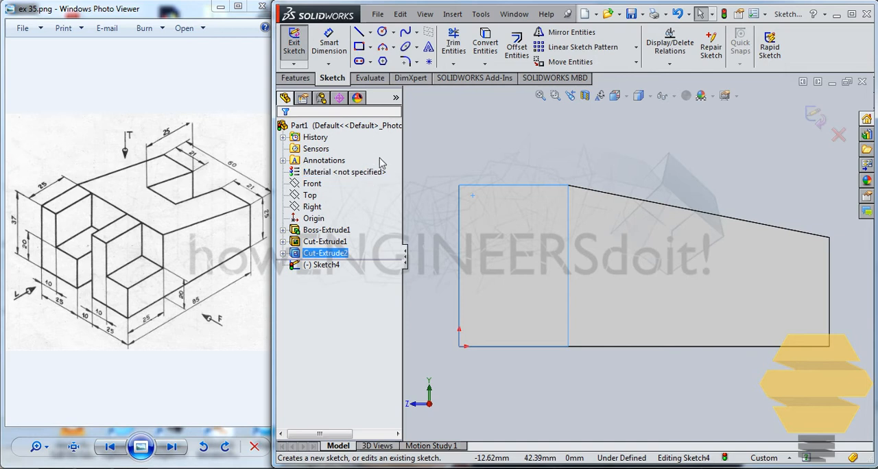
Step: Sketch a rectangle about 25 by 15 mm from the wall's upper outer corner, its inner side below the vertex where the slope starts
left_click(359, 46)
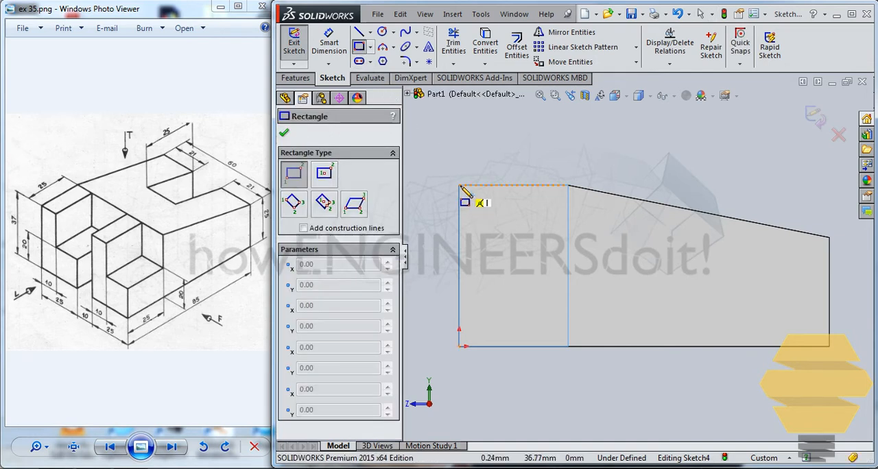
mouse_move(459, 185)
left_mouse_down()
mouse_move(564, 241)
mouse_move(572, 268)
mouse_move(571, 185)
mouse_move(568, 251)
left_mouse_up()
key("Escape")
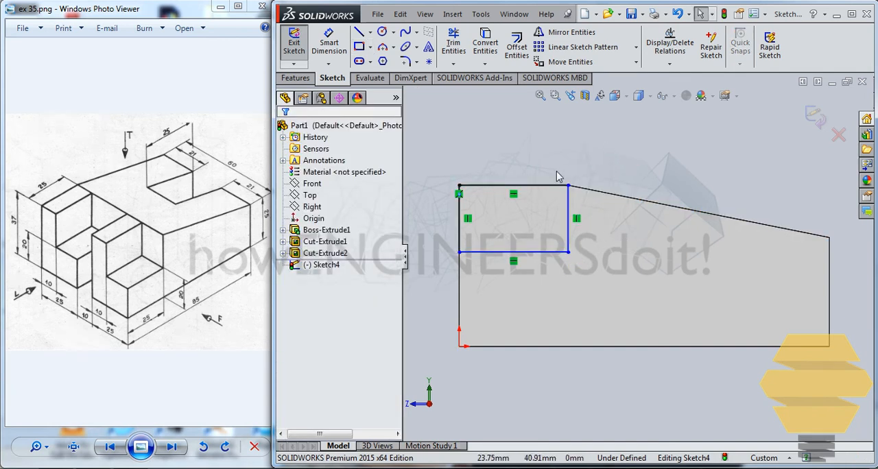
Step: Dimension the rectangle 17 mm high and 25 mm wide, and exit the sketch
left_click(328, 42)
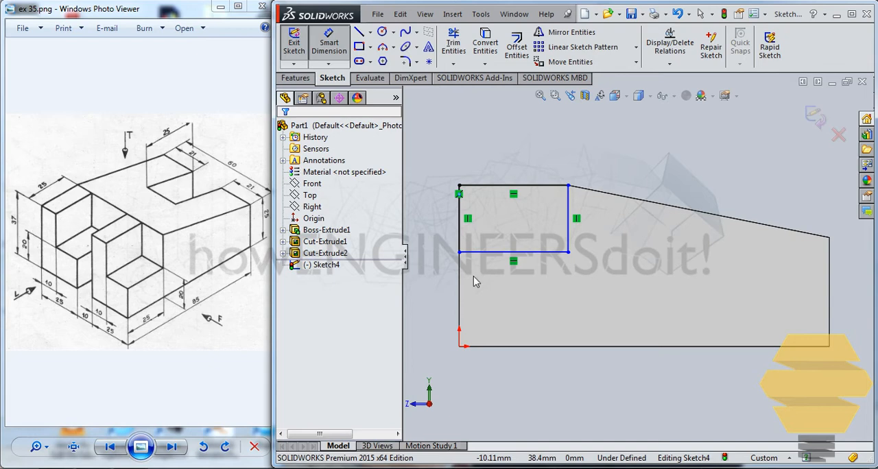
left_click(459, 223)
left_click(425, 219)
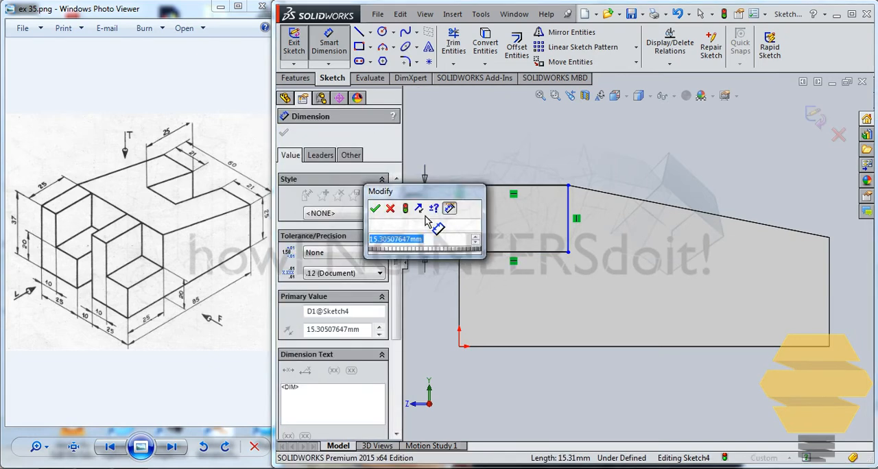
type("17")
key("Return")
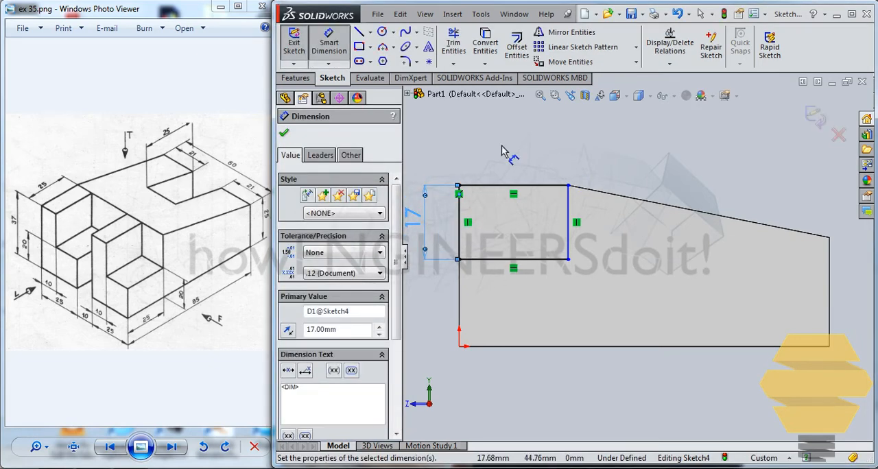
left_click(510, 185)
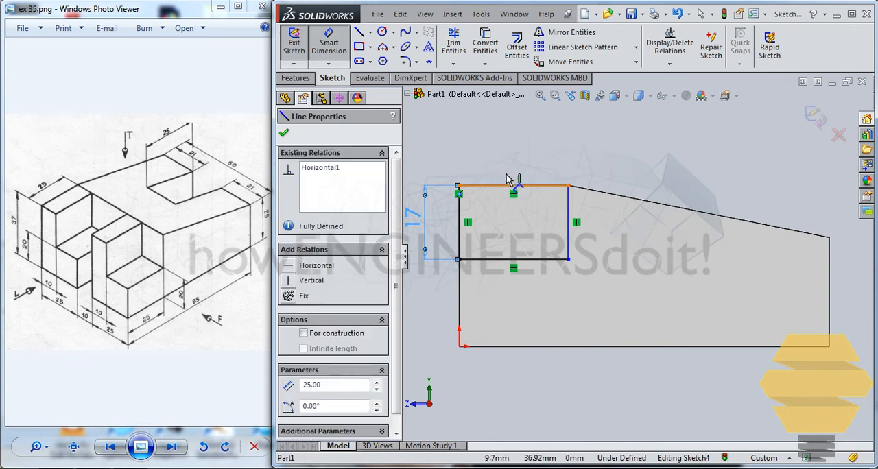
left_click(510, 170)
key("Return")
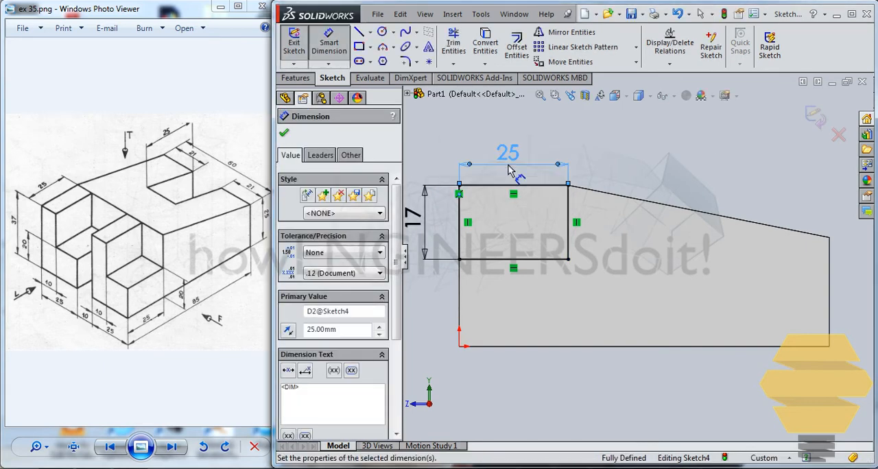
left_click(814, 116)
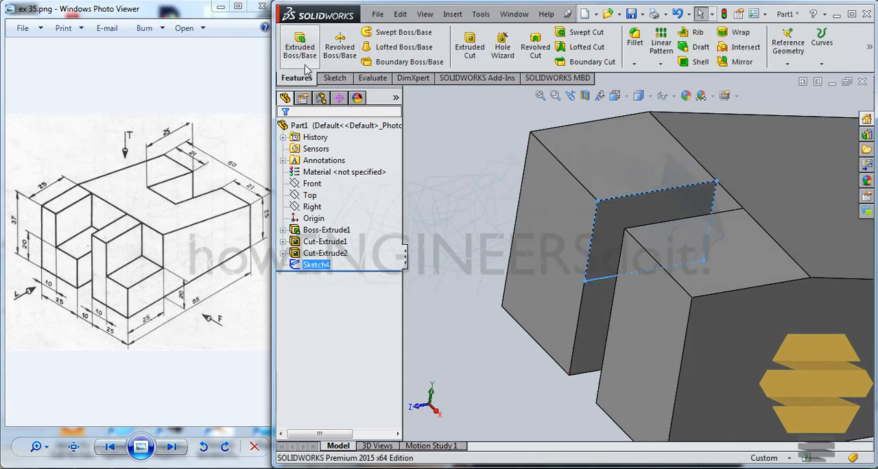
Step: Cut-extrude the rectangle on the slot's inner wall 15 mm blind into the far prong
left_click(470, 48)
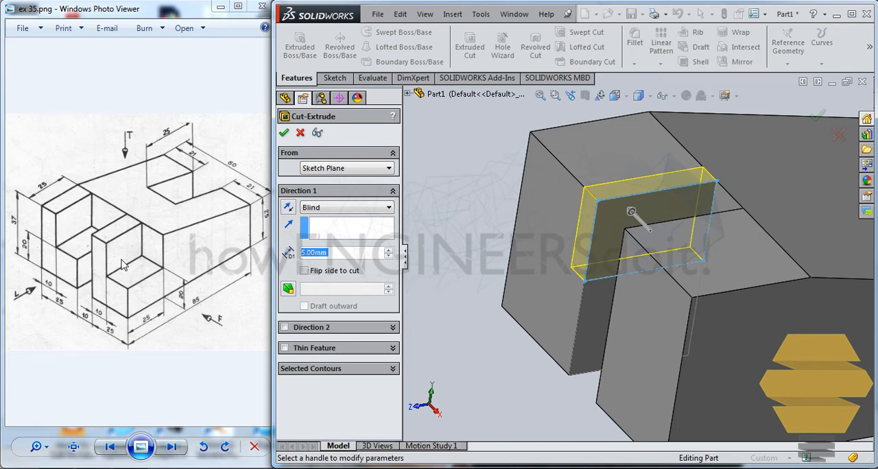
type("15")
key("Return")
key("Return")
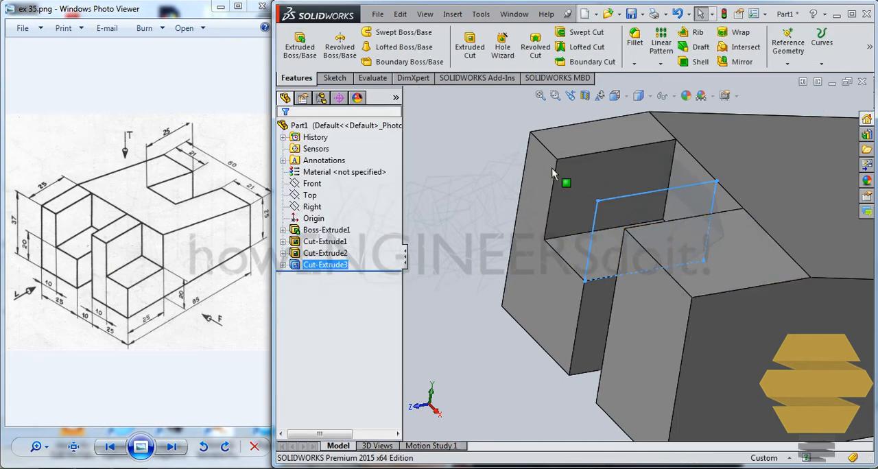
left_click(495, 155)
Step: Start a new sketch on the outer side face of the near prong
middle_click_drag(786, 255, 788, 240)
scroll(788, 239, "up", 2)
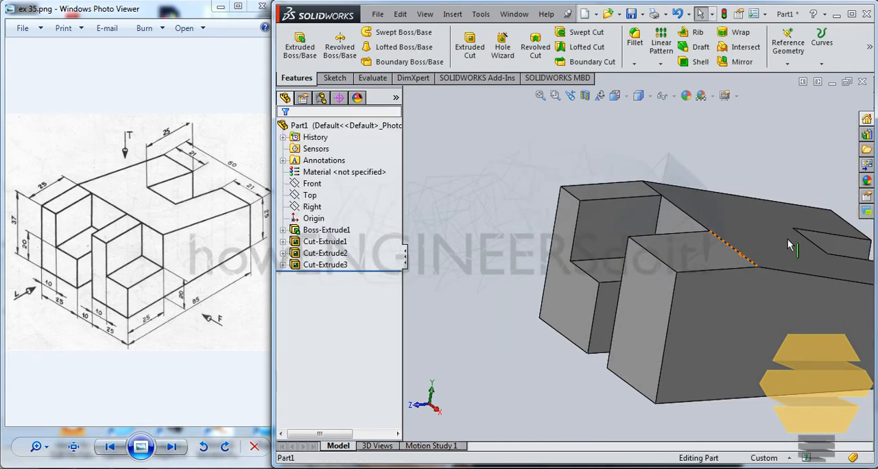
scroll(788, 239, "up", 1)
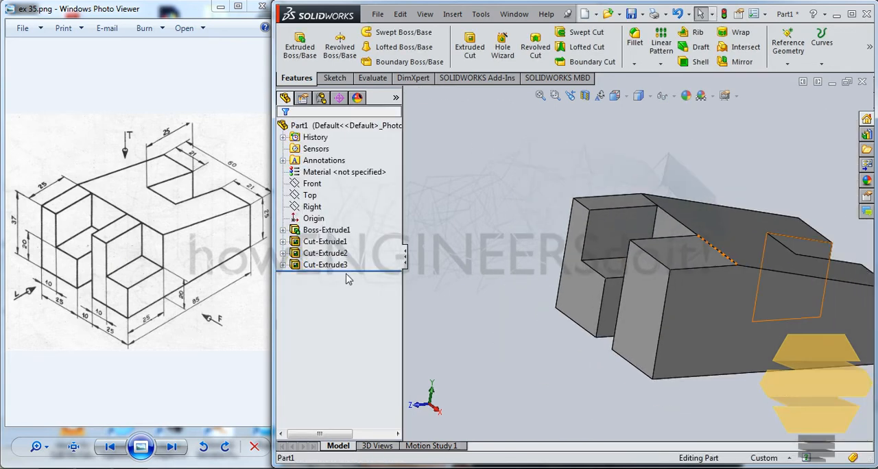
left_click(692, 289)
left_click(742, 256)
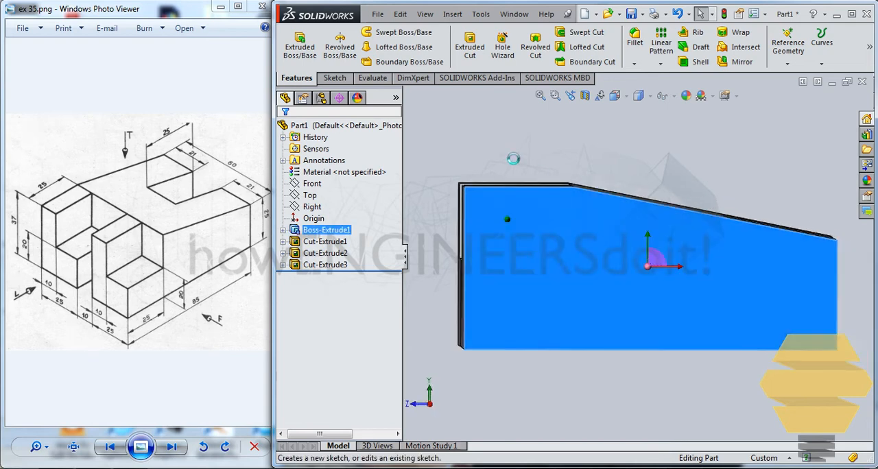
Step: Sketch a rectangle about 23 by 17 mm from the upper corner of the side face at the tall end
left_click(359, 48)
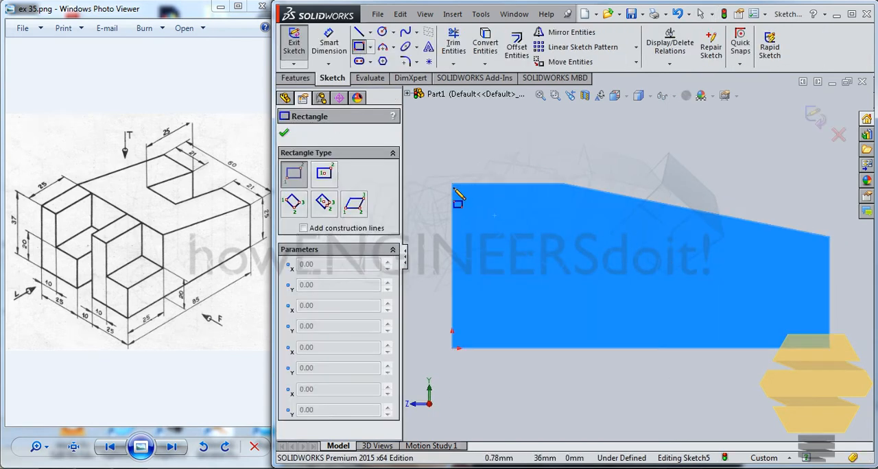
left_click(452, 184)
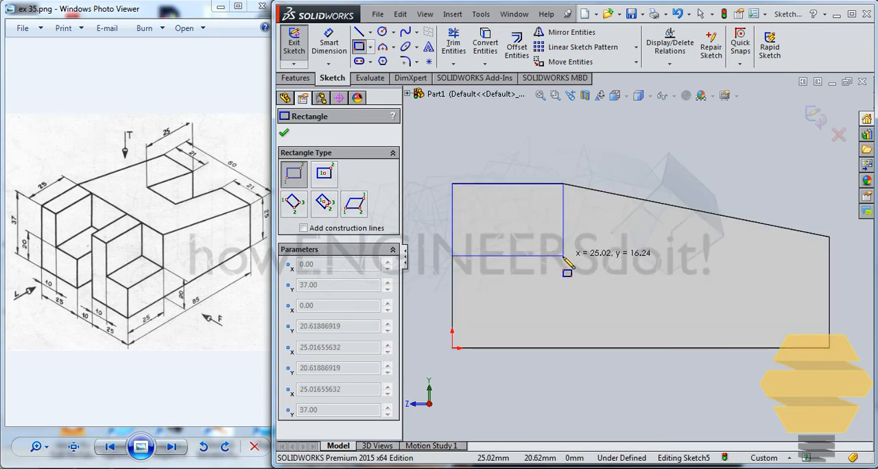
left_click(553, 258)
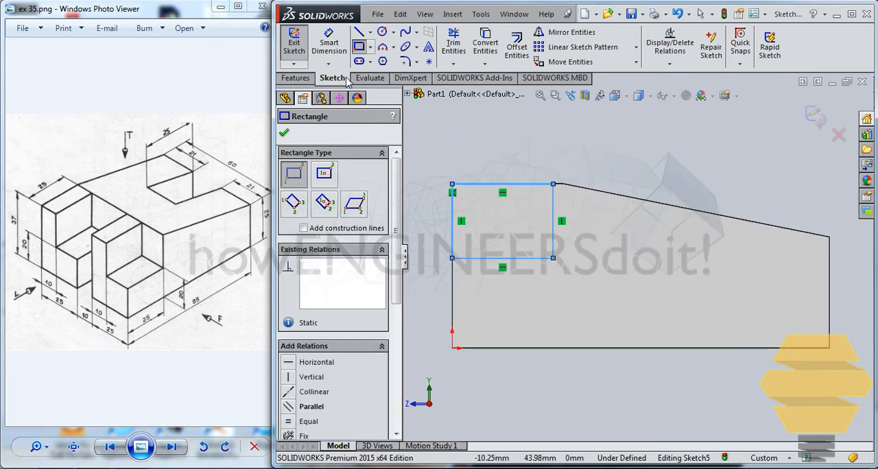
Step: Dimension the side-face rectangle 25 mm wide and 17 mm high, and exit the sketch
left_click(329, 42)
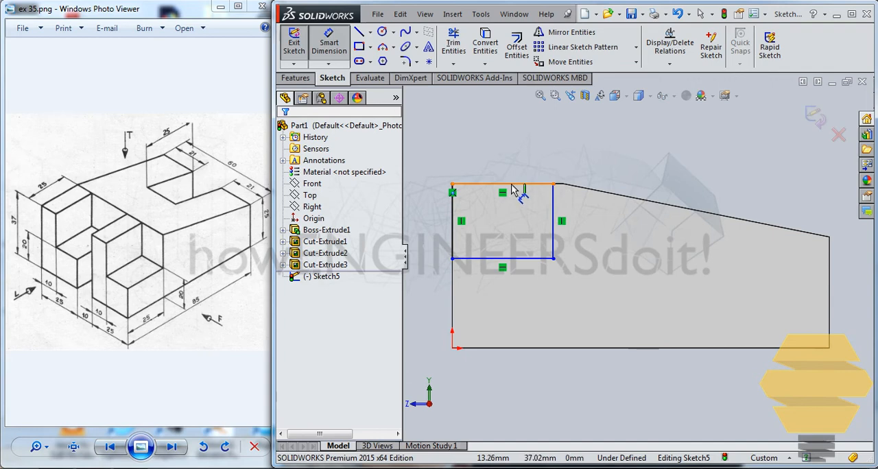
left_click(511, 185)
left_click(467, 136)
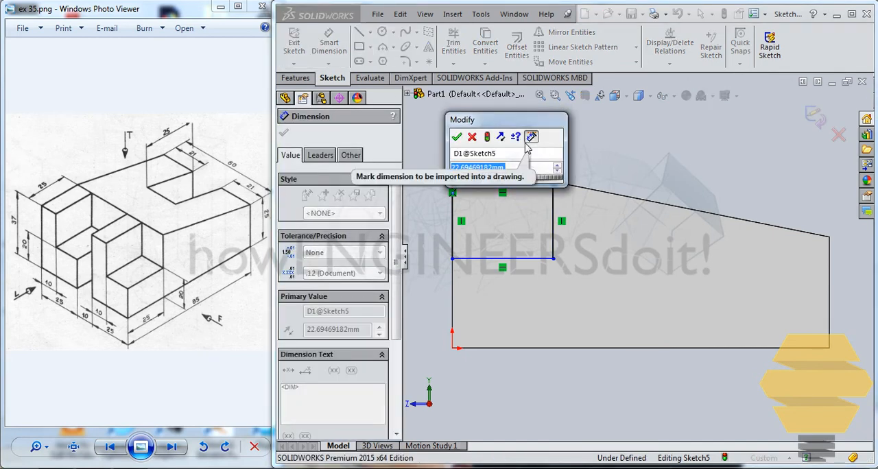
type("25")
key("Return")
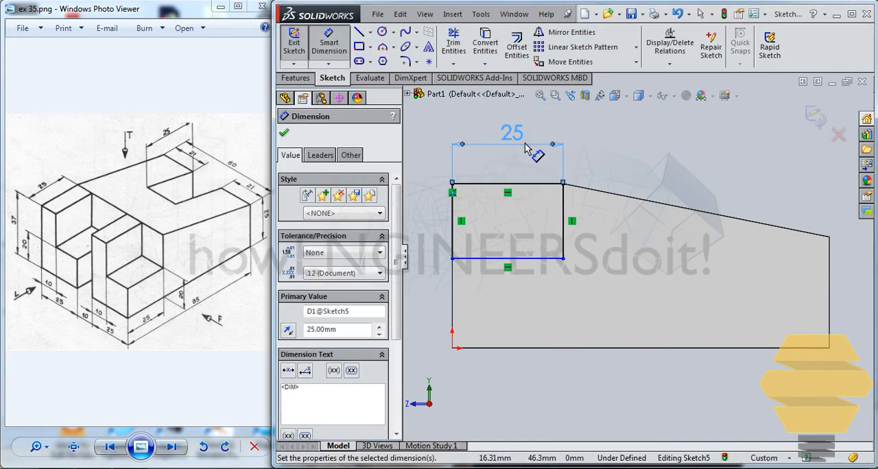
left_click(453, 219)
left_click(423, 218)
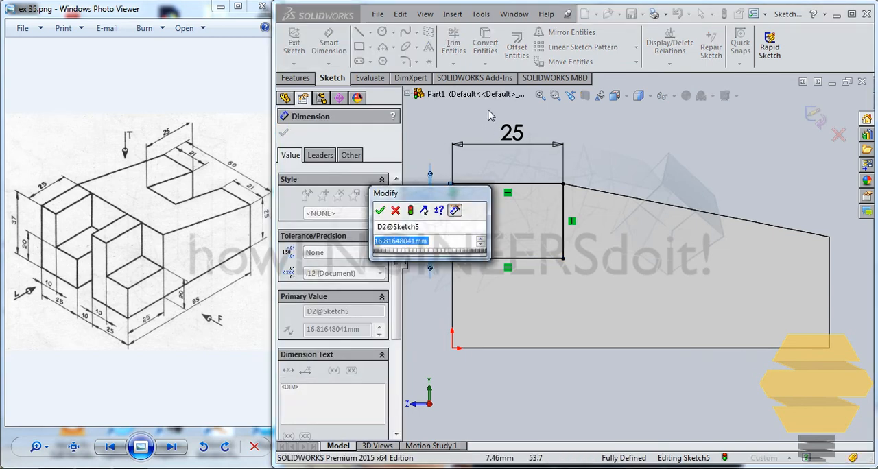
type("17")
key("Return")
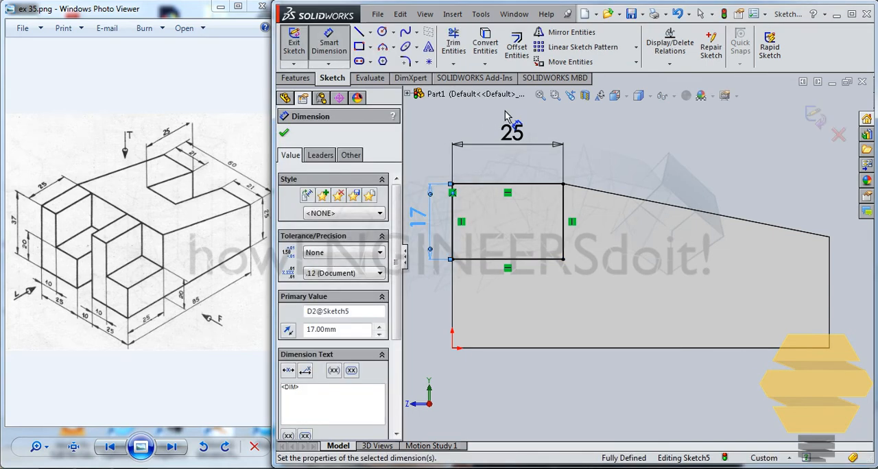
left_click(814, 118)
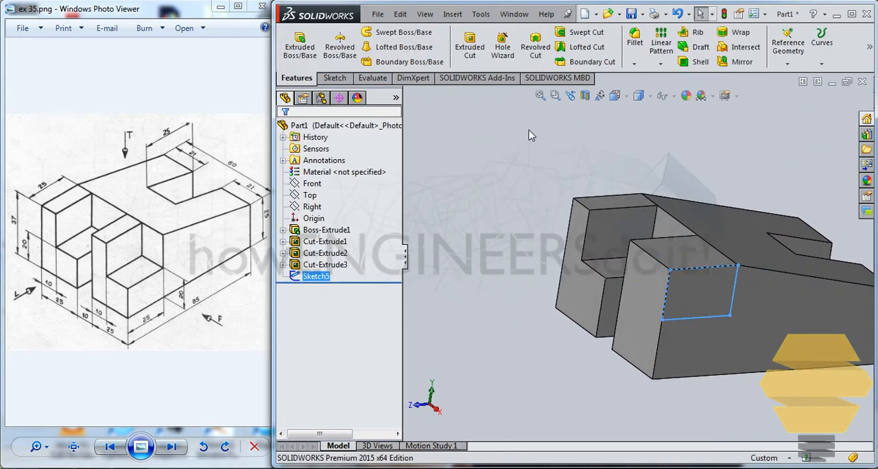
Step: Cut-extrude the side-face rectangle 15 mm blind into the near prong
left_click(470, 46)
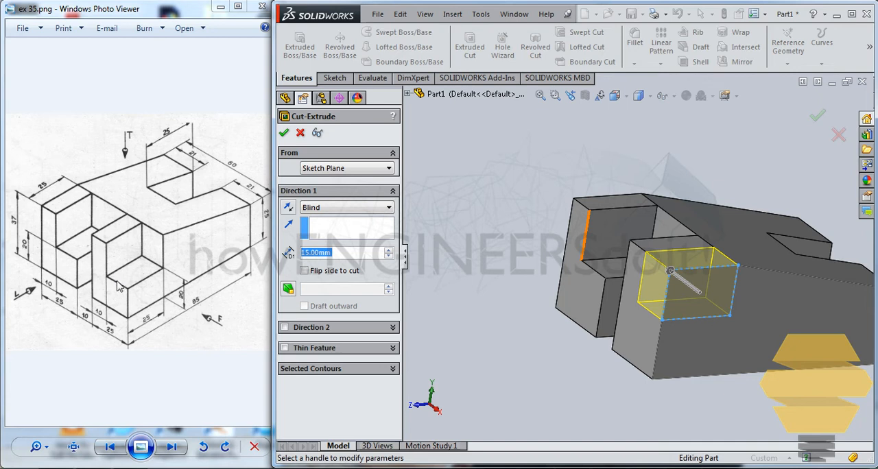
type("15")
key("Return")
key("Return")
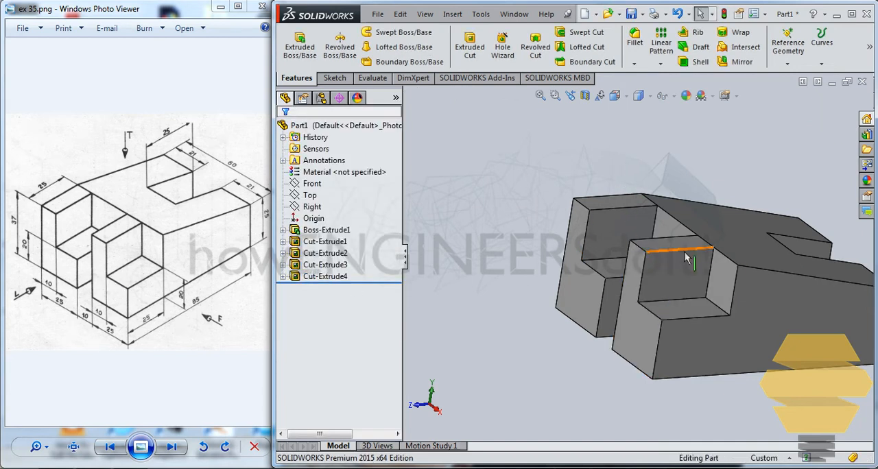
middle_click_drag(694, 262, 754, 282)
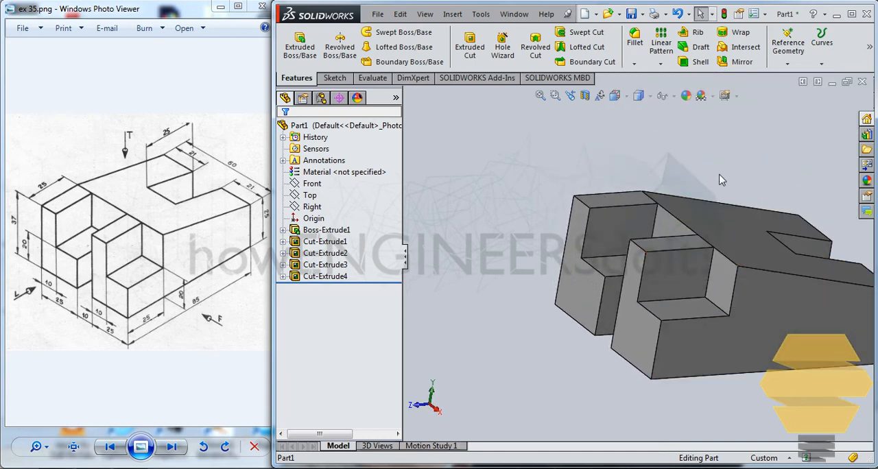
middle_click_drag(726, 179, 612, 164, "ctrl")
middle_click_drag(559, 206, 519, 221)
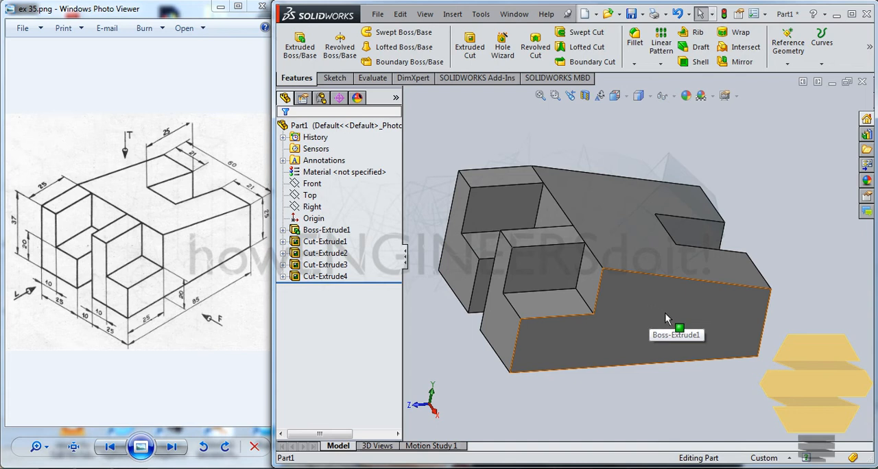
middle_click_drag(665, 318, 631, 304)
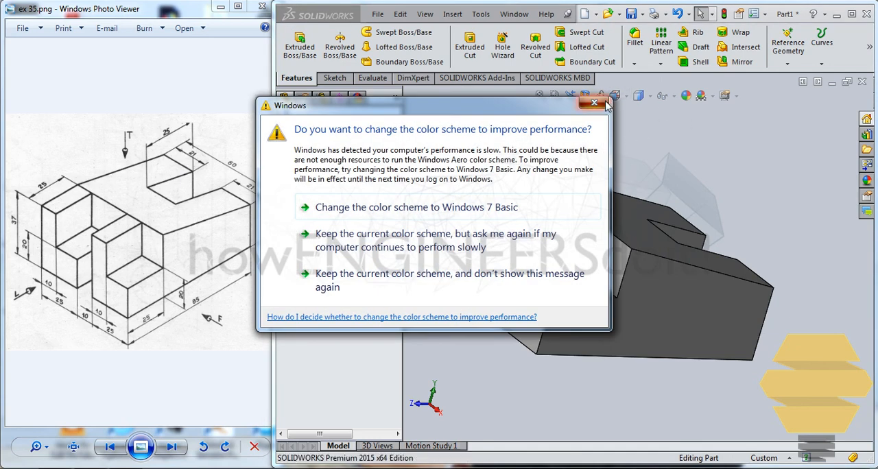
Step: Close the Windows color scheme prompt without choosing any of its options
left_click(594, 104)
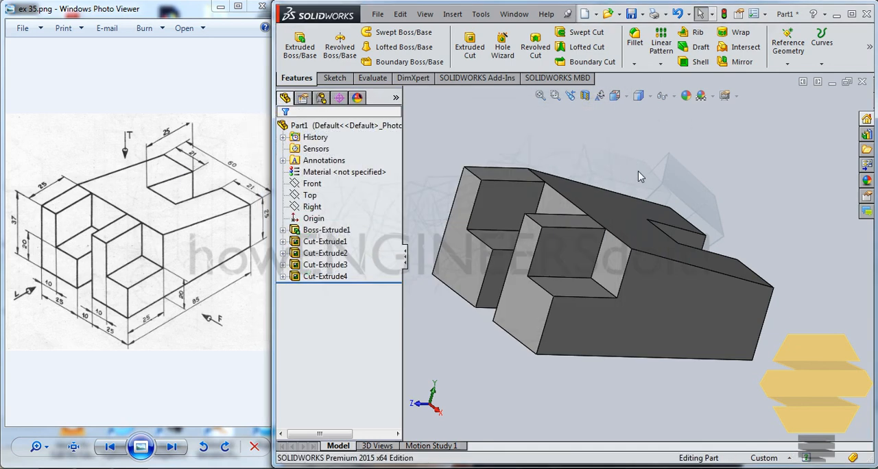